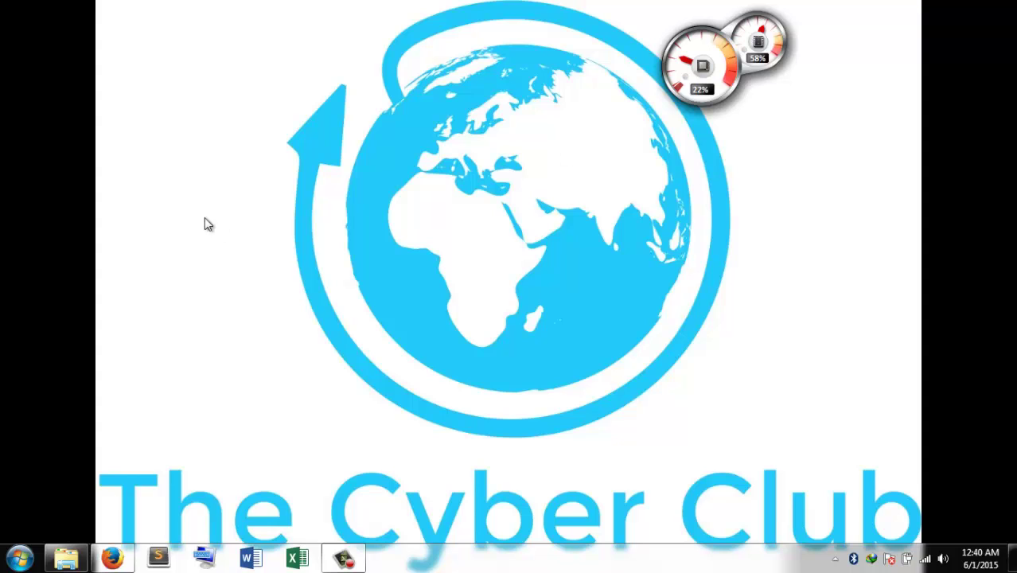
Bring back Firefox on the DuckLink Free Screen Capture Tool page and scroll through it
click(20, 557)
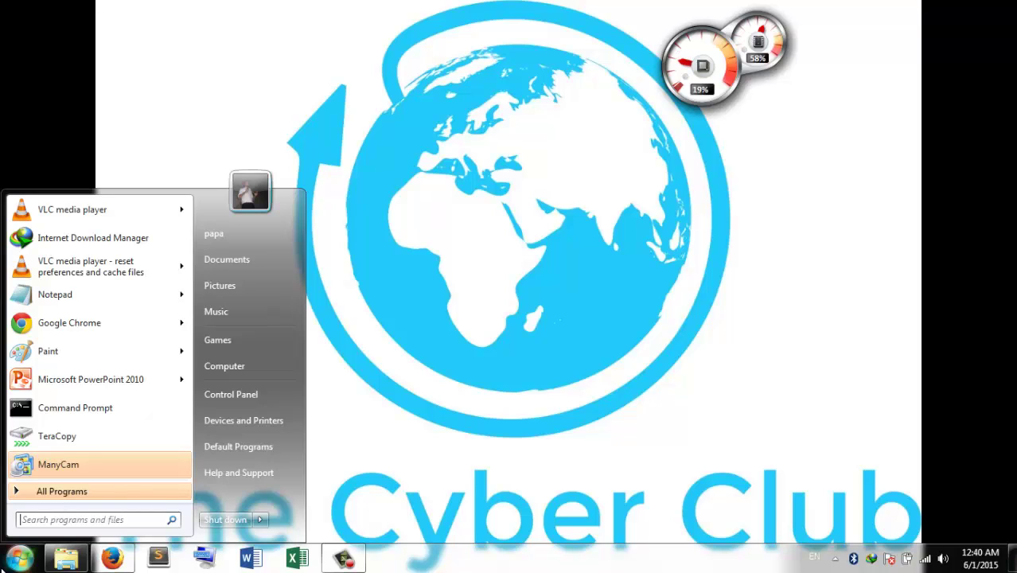
click(646, 266)
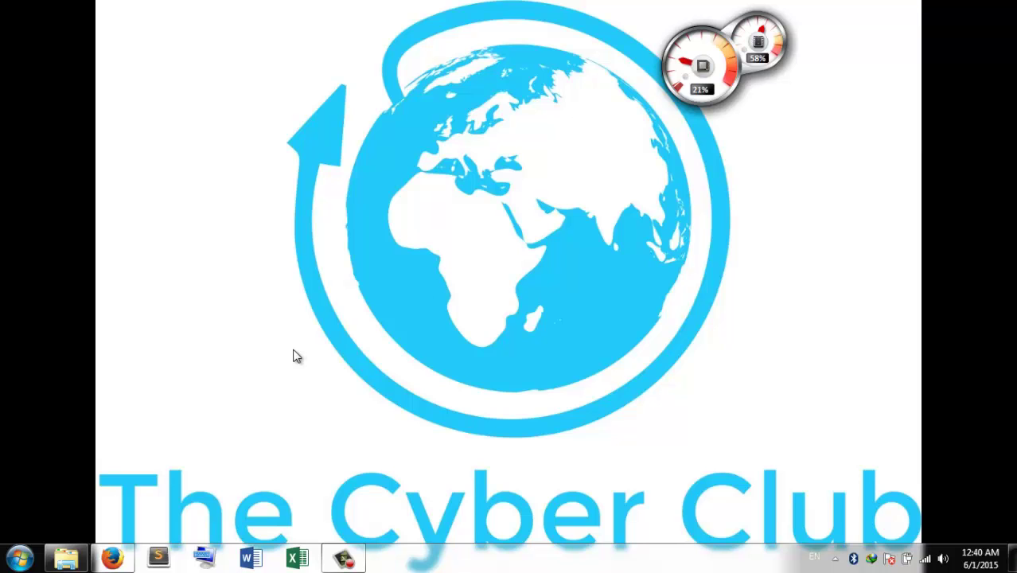
click(112, 555)
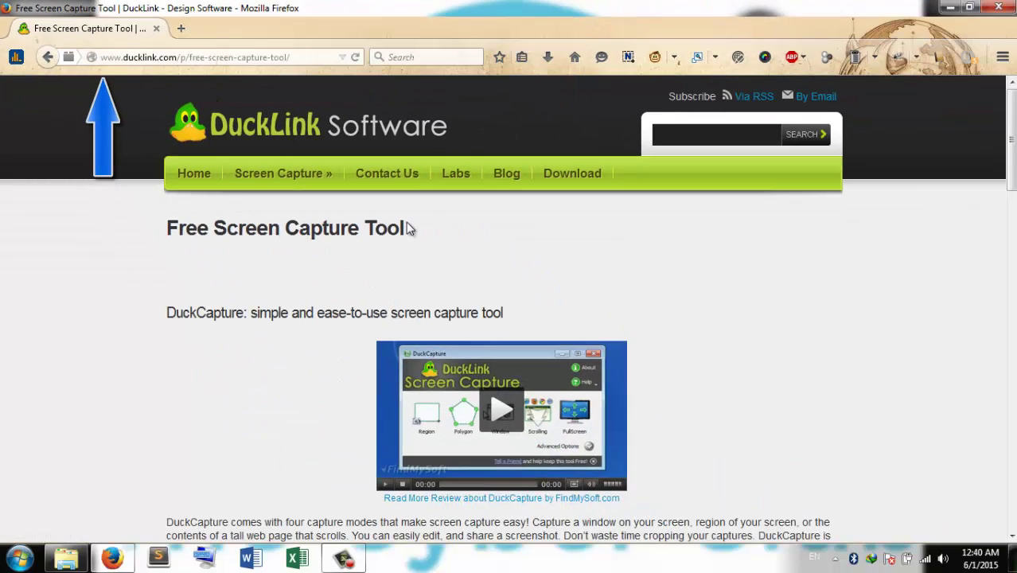
scroll(406, 228, down, 4)
scroll(213, 289, down, 10)
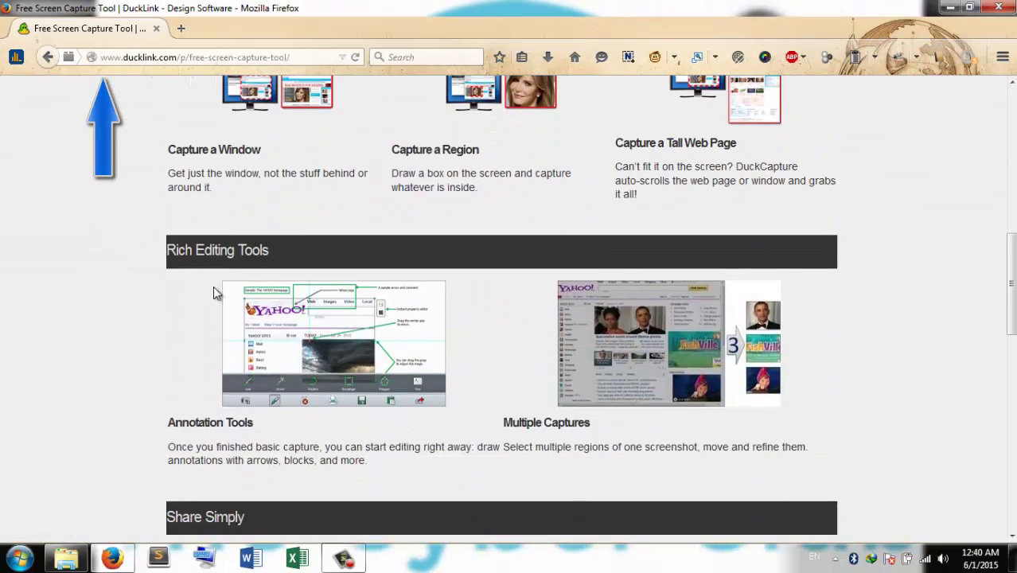
scroll(214, 289, up, 14)
scroll(213, 292, up, 1)
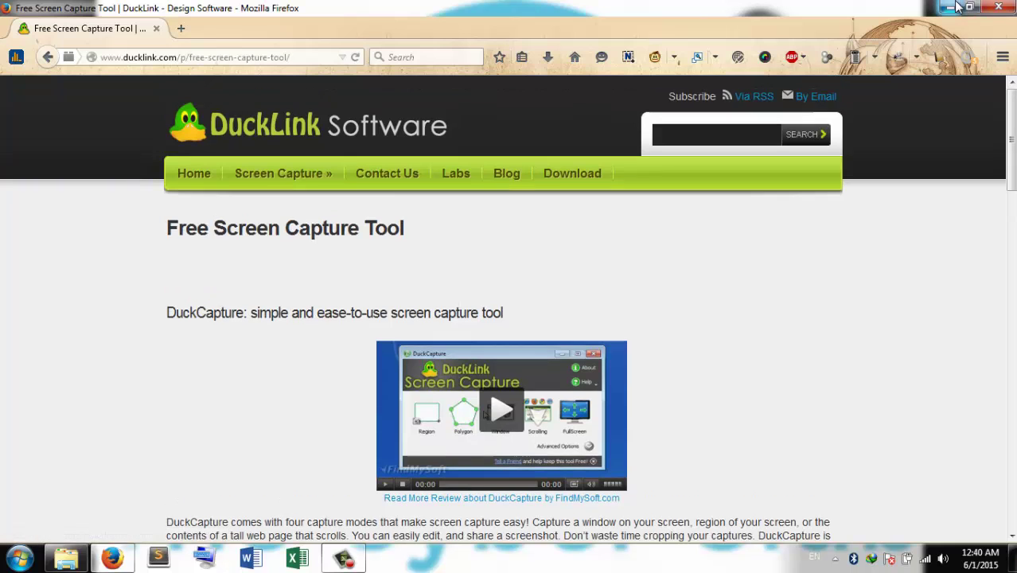
Launch DuckCapture from a Start search for 'duck', then scroll down the DuckLink page
click(958, 7)
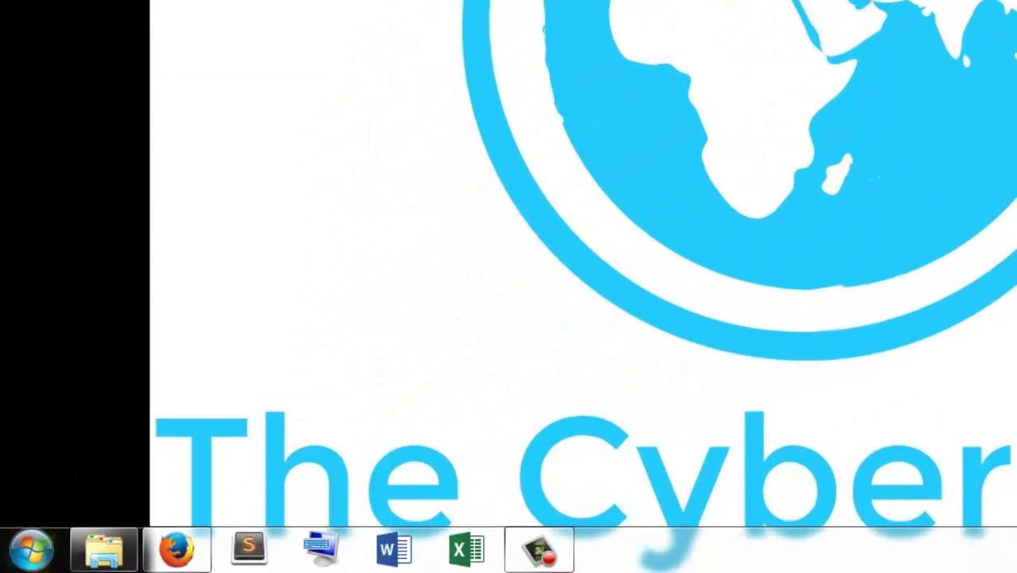
key(super)
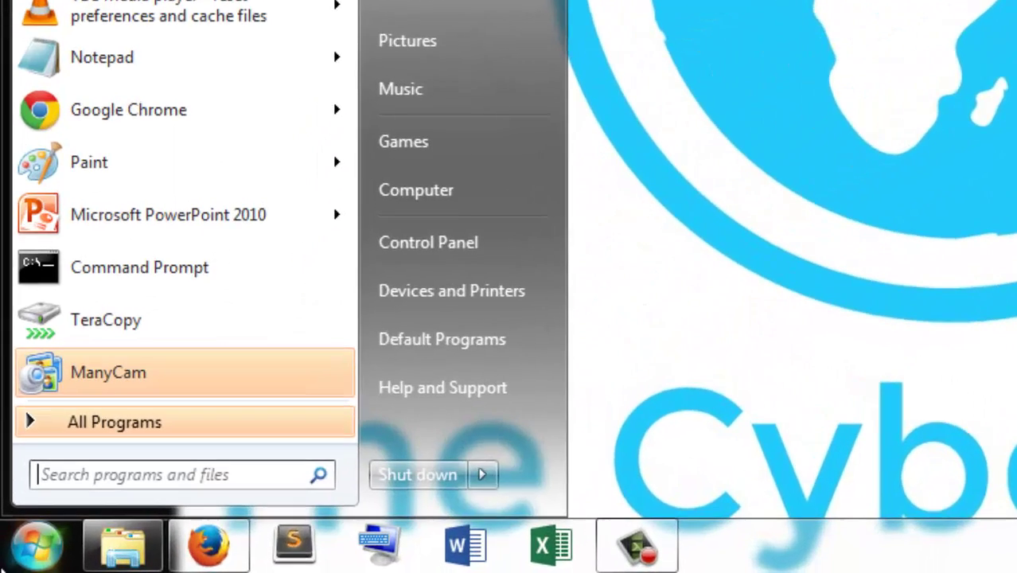
text(duck)
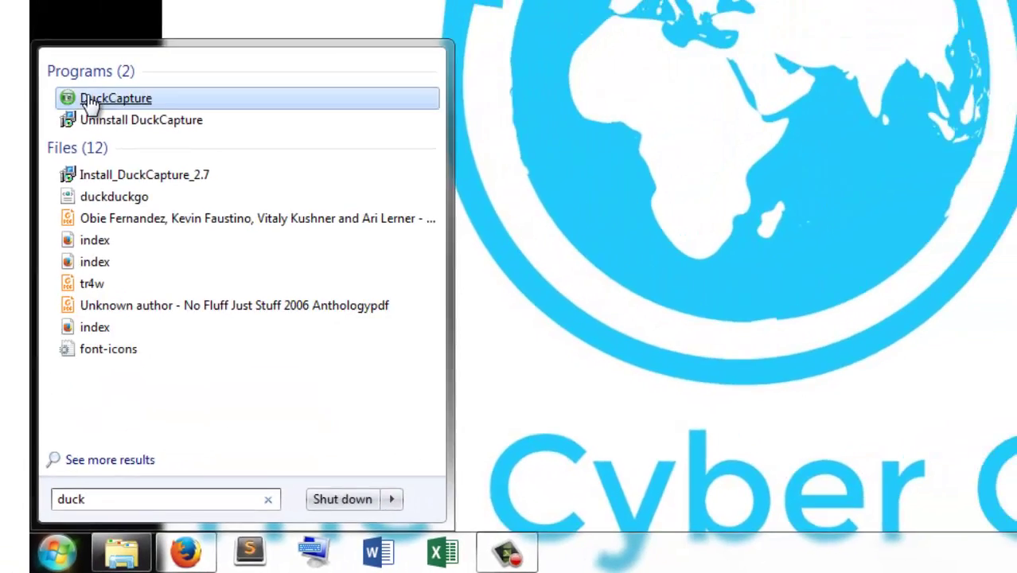
click(112, 58)
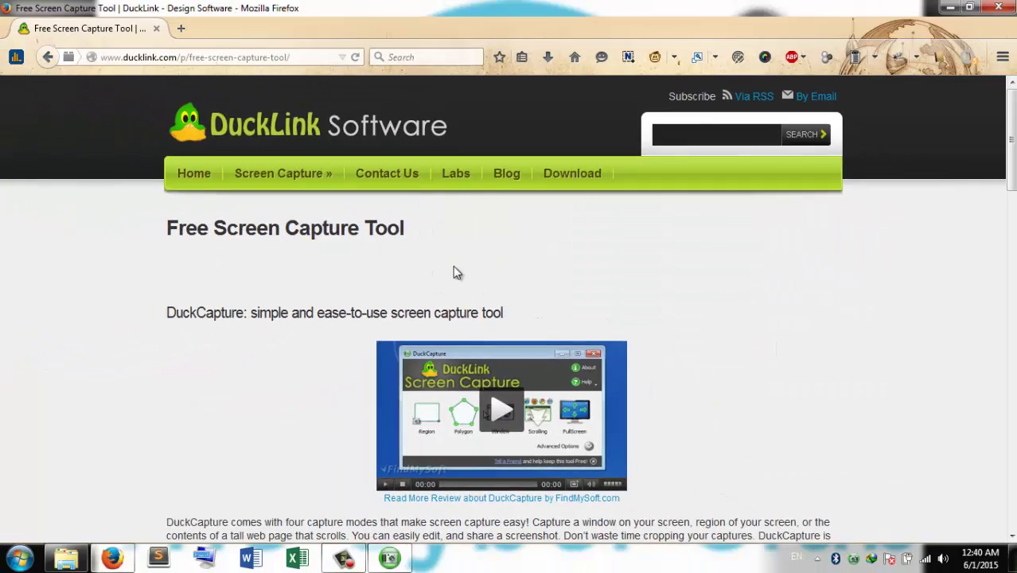
scroll(453, 272, down, 10)
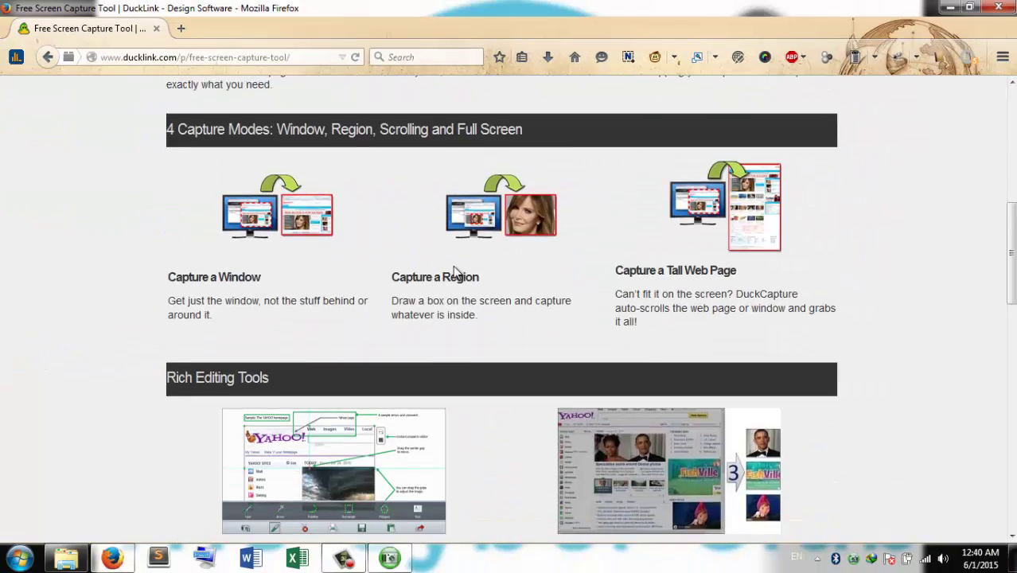
scroll(291, 362, down, 5)
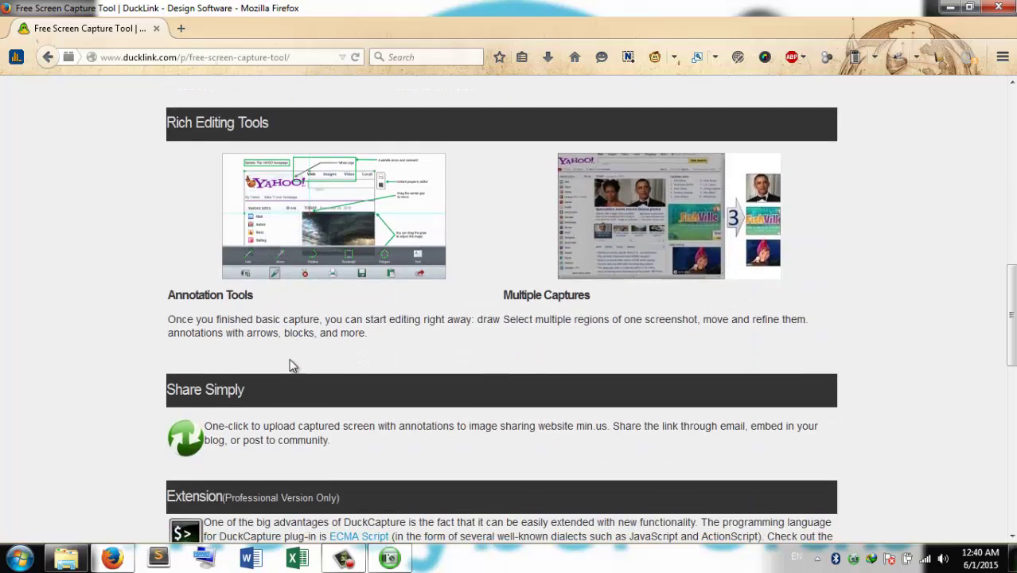
scroll(290, 363, down, 2)
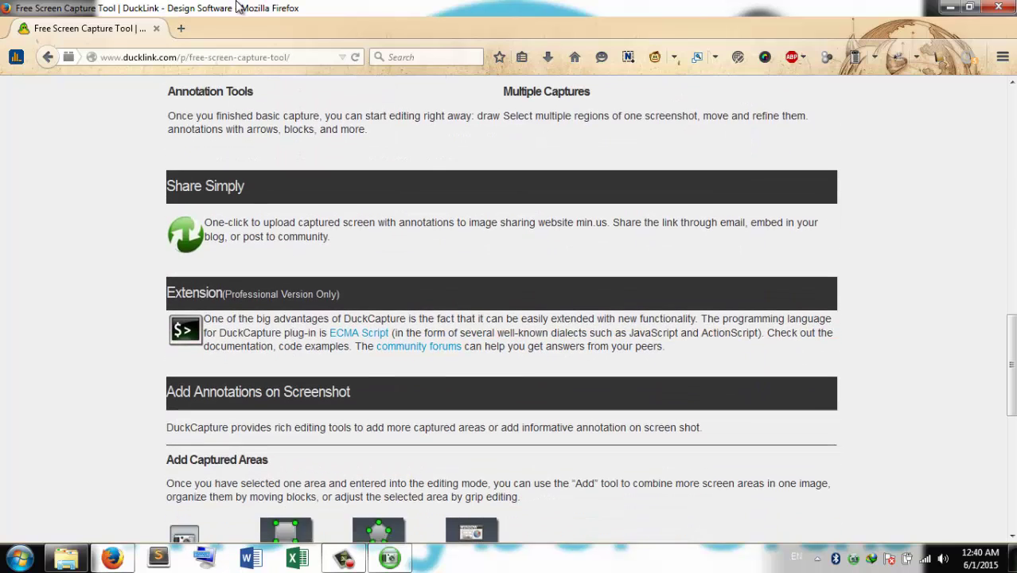
Navigate Firefox to the Google India homepage at google.co.in
click(196, 58)
text(google.co.in/)
key(Return)
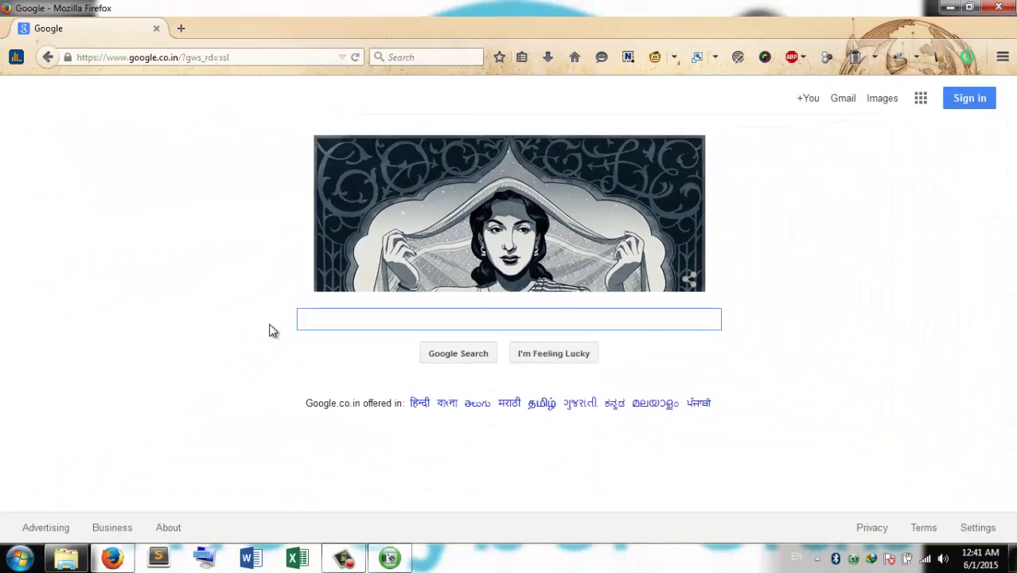
Launch Paint from Start search and paste the Google page screenshot
key(super)
text(api)
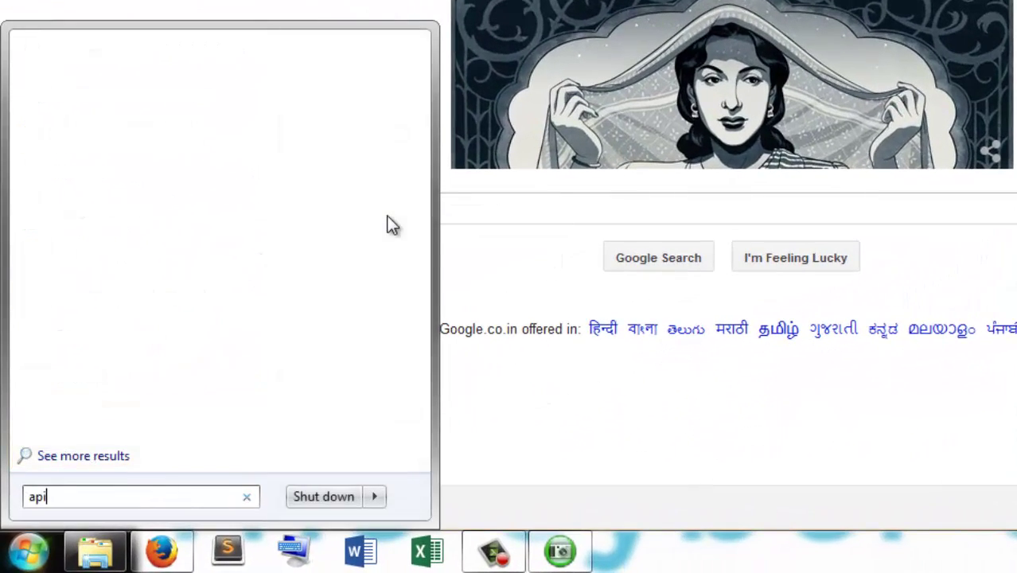
text(nt)
key(BackSpace)
key(BackSpace)
key(BackSpace)
key(BackSpace)
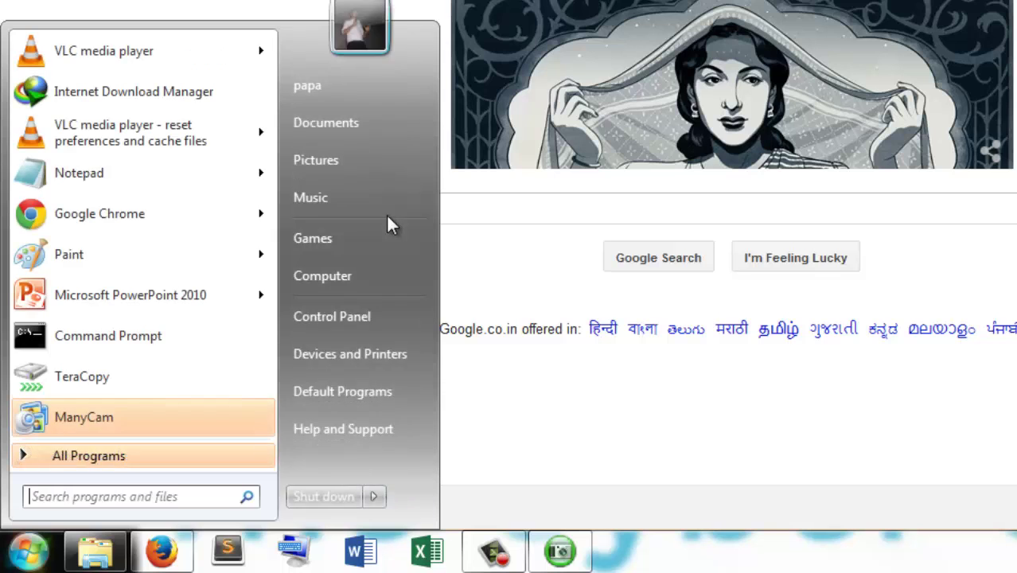
text(paint)
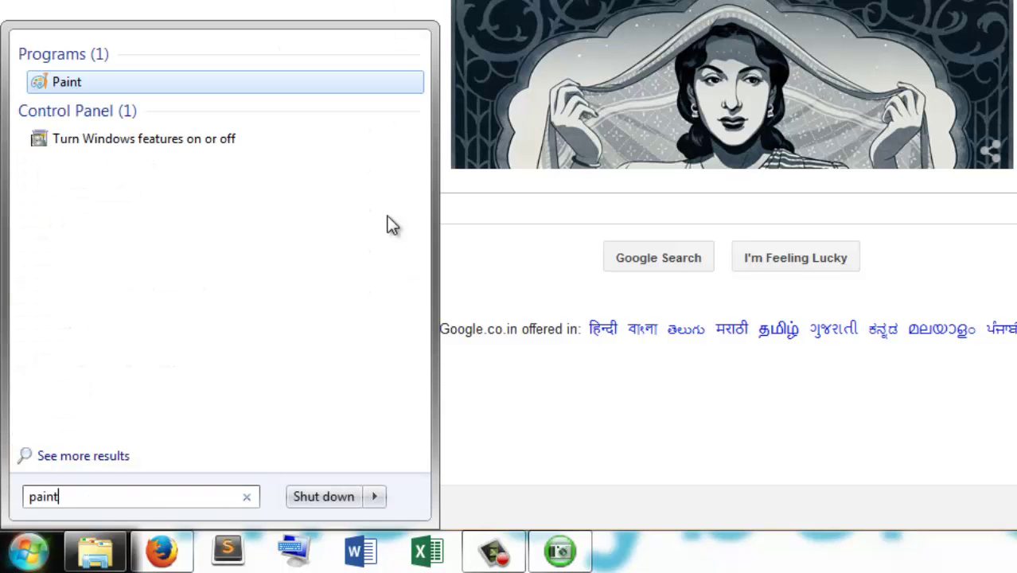
key(Return)
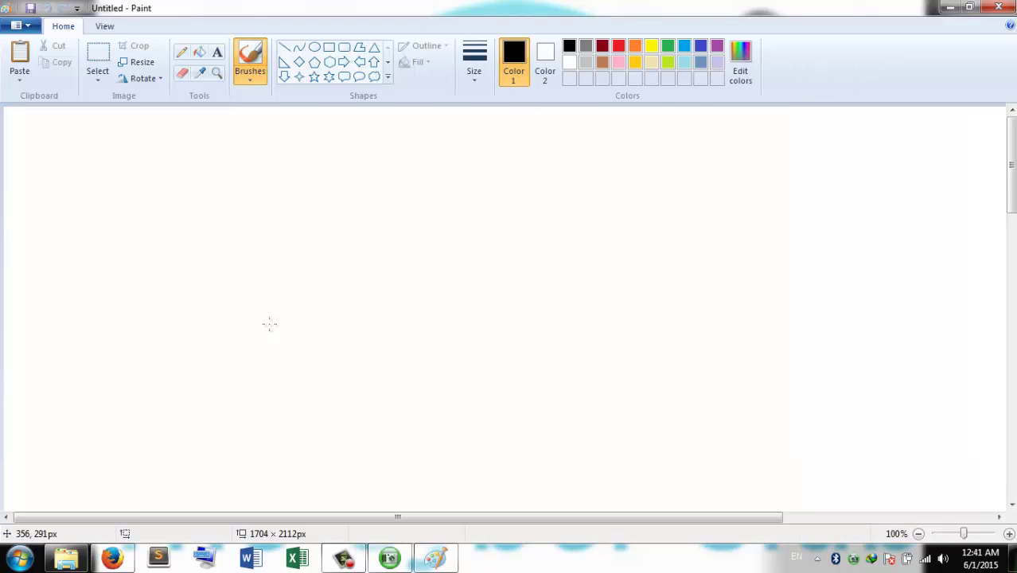
key(ctrl+v)
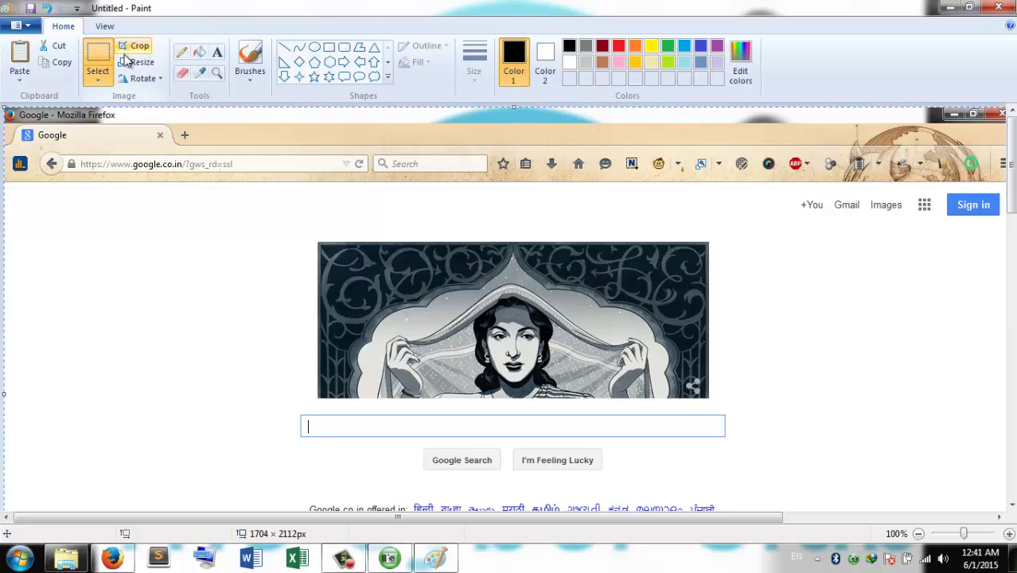
Erase the doodle area with a rectangular selection and close the untitled image
click(107, 77)
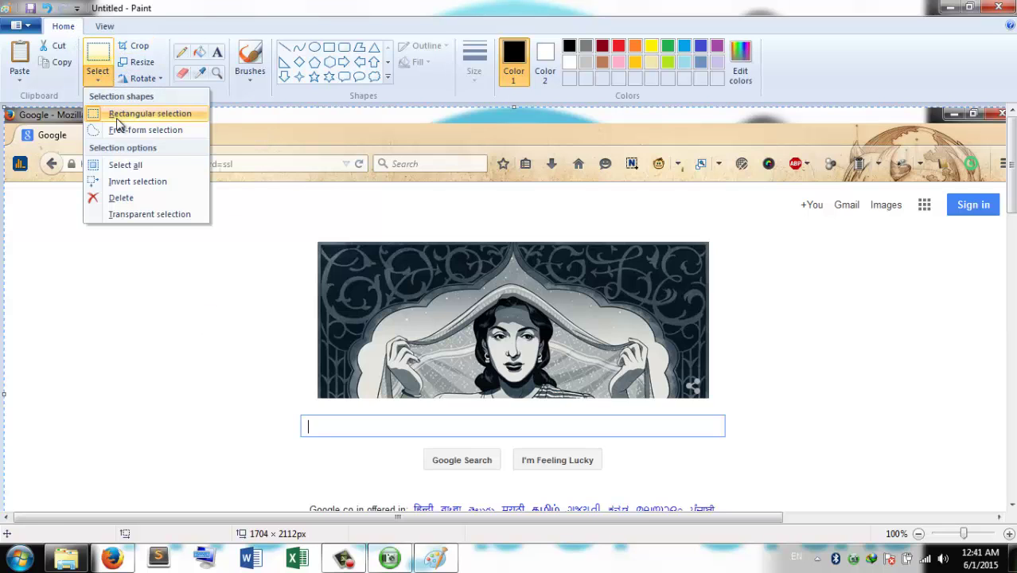
click(118, 116)
mouse_move(319, 246)
mouse_down()
mouse_move(393, 353)
mouse_move(719, 423)
mouse_move(708, 396)
mouse_up()
key(Delete)
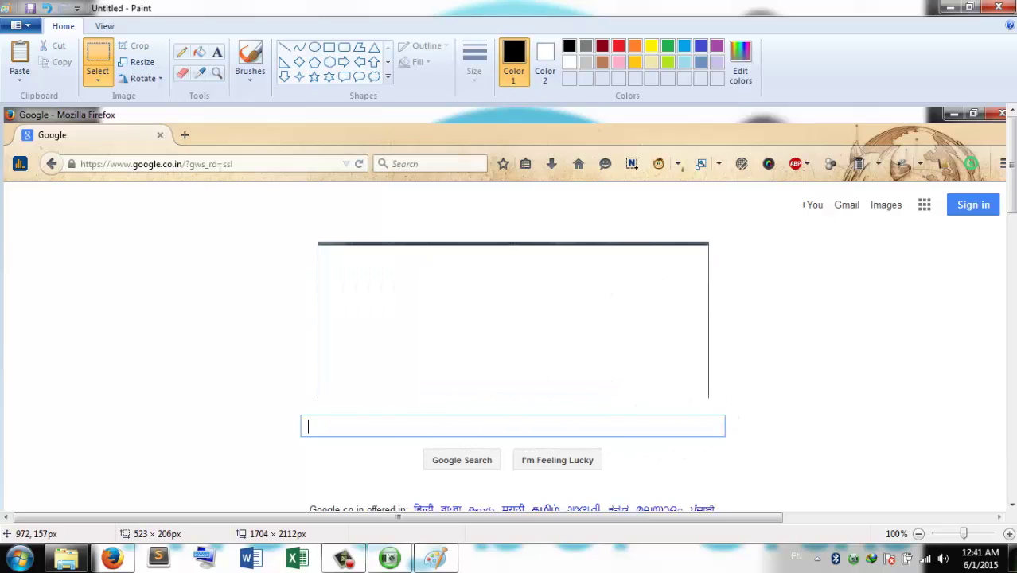
click(997, 7)
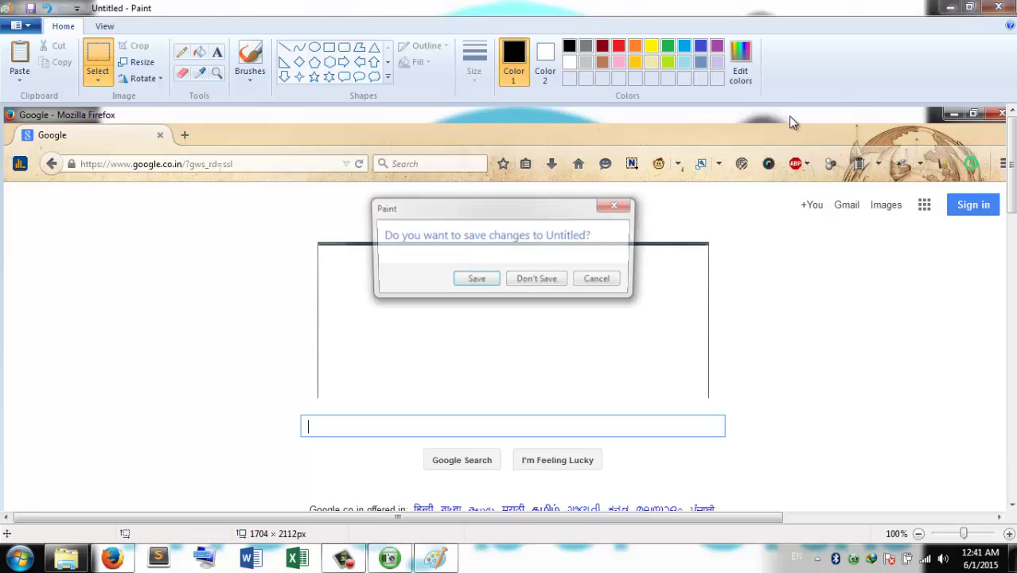
Discard the Paint image and capture a rectangle around the Google doodle with DuckCapture
click(538, 280)
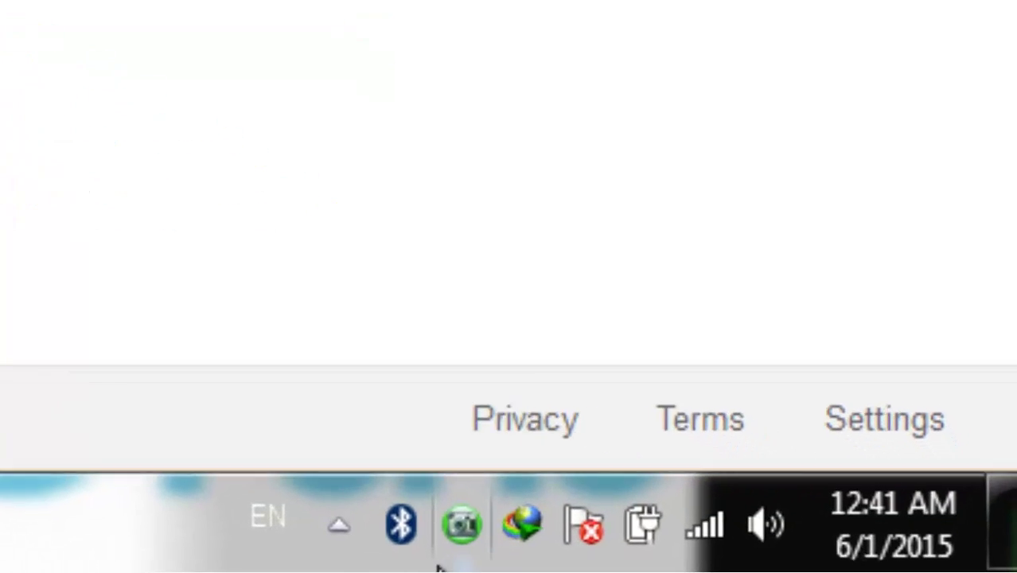
click(847, 555)
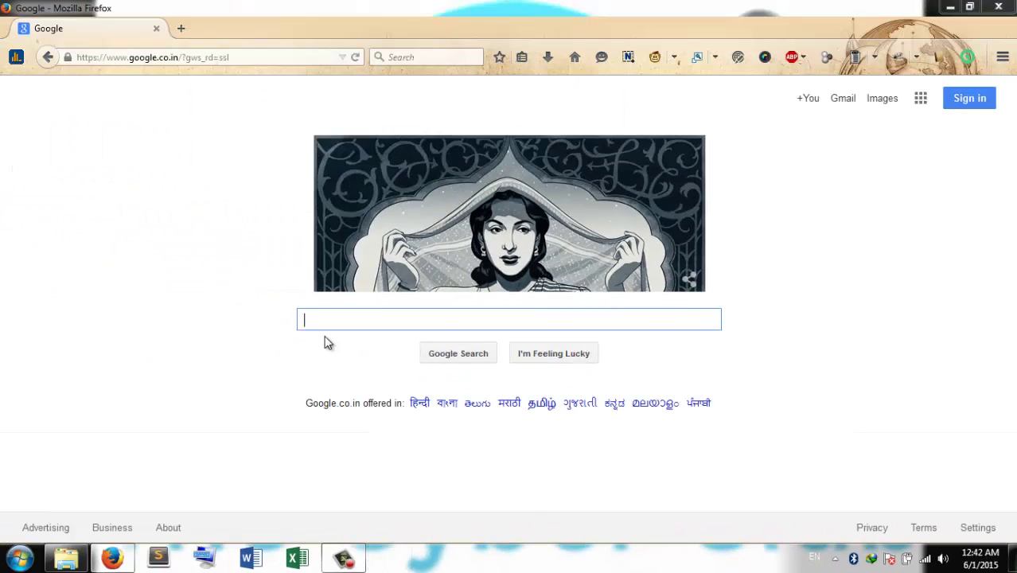
key(Print)
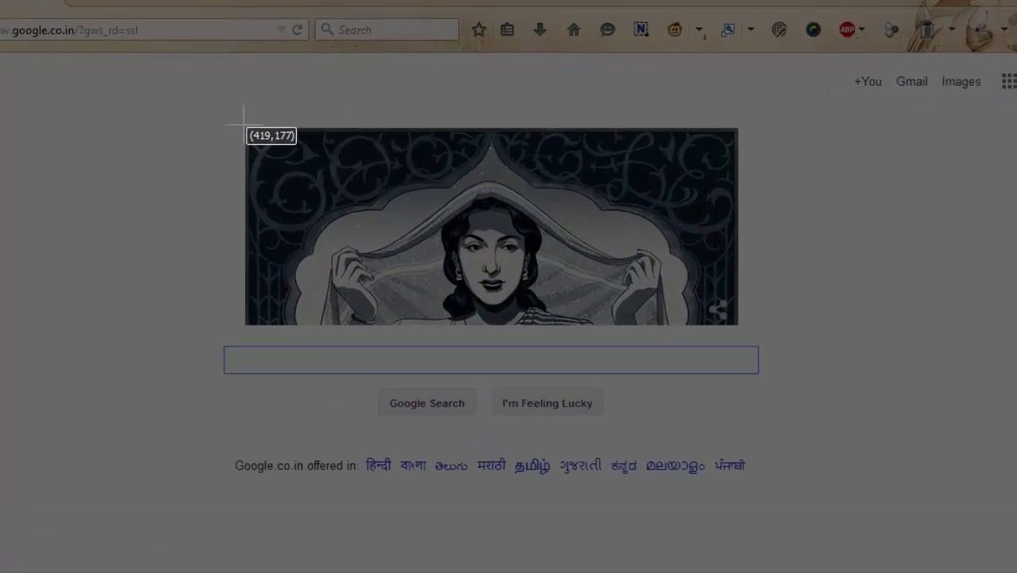
mouse_move(246, 128)
mouse_down()
mouse_move(375, 284)
mouse_move(601, 332)
mouse_move(749, 341)
mouse_up()
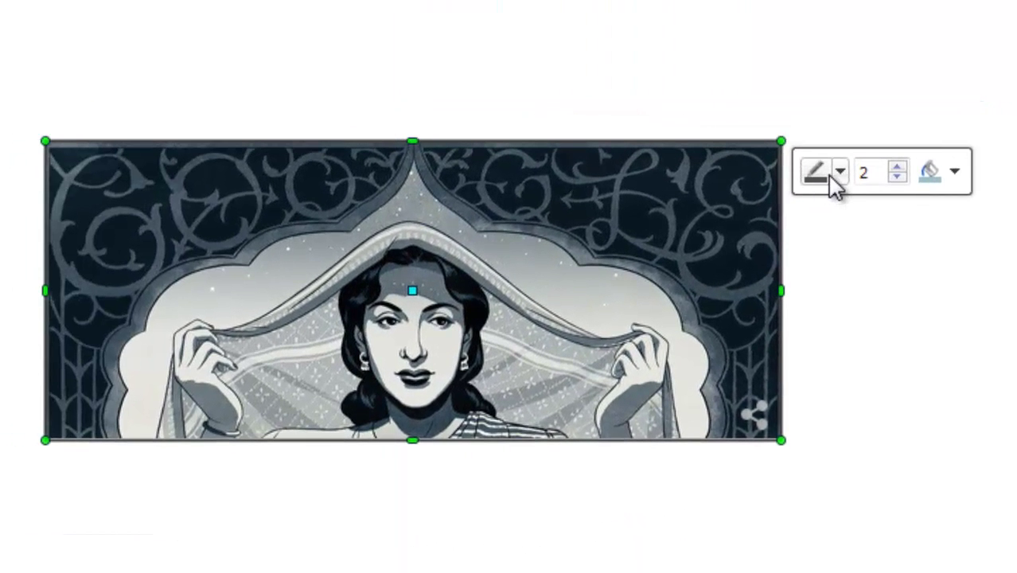
Set the captured doodle's border colour to red
click(747, 163)
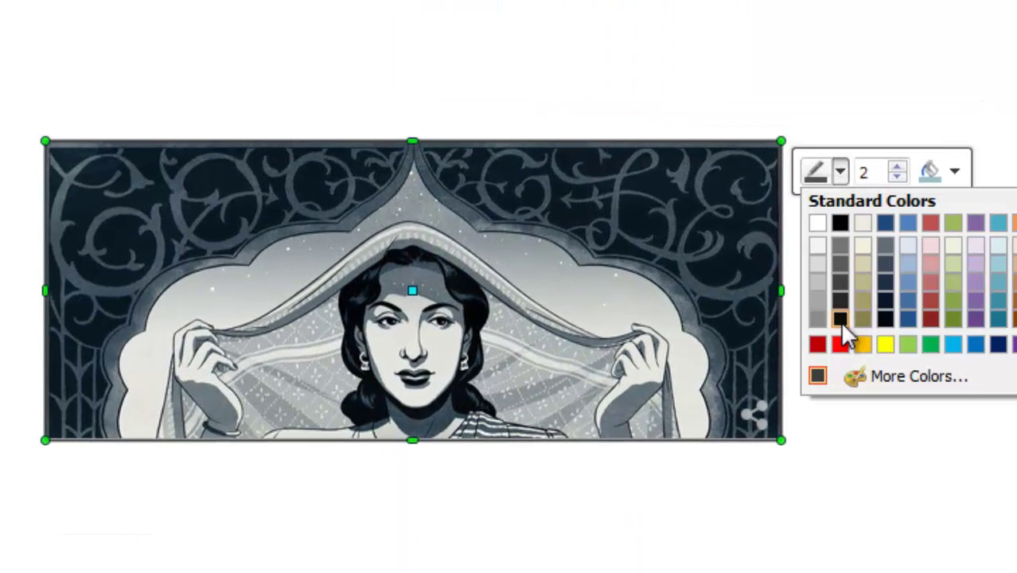
click(839, 343)
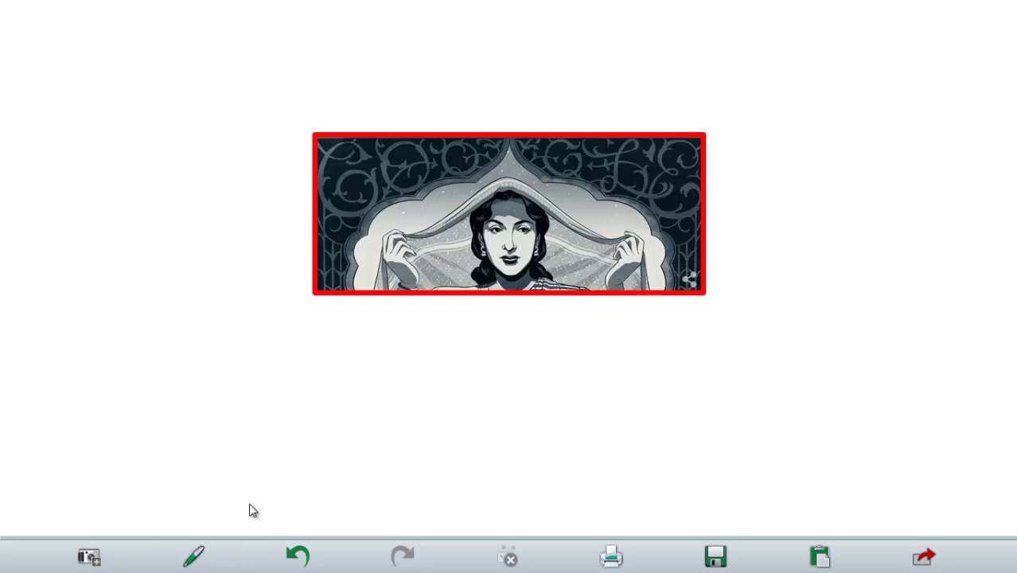
Draw an arrow pointing at the doodle's lower-left corner
click(194, 556)
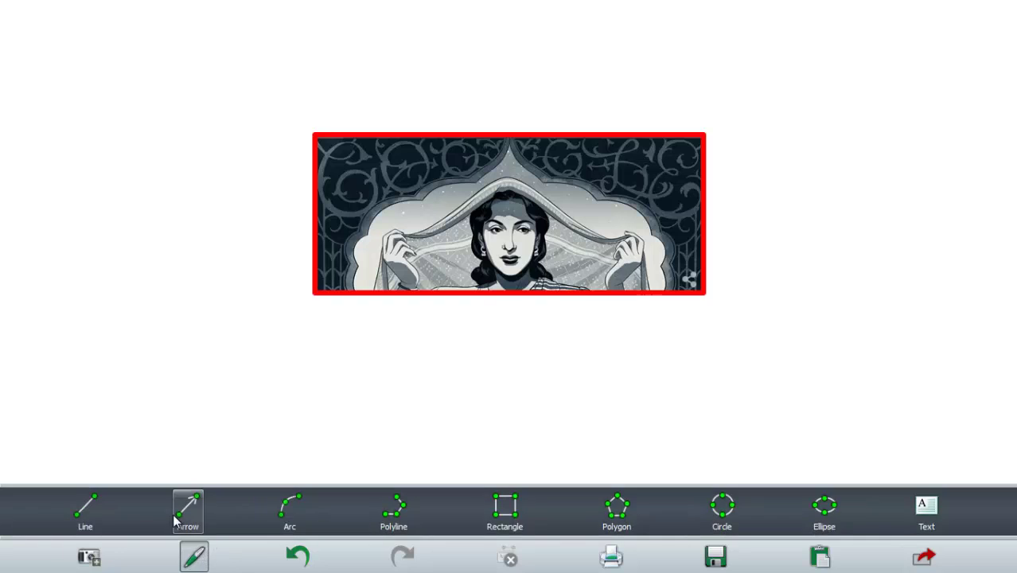
click(193, 509)
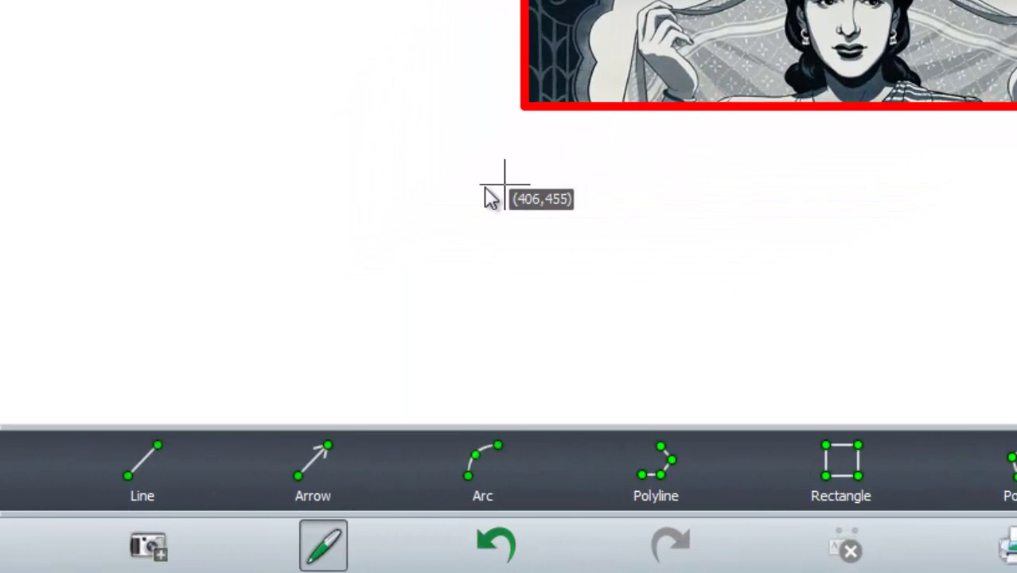
drag(372, 146, 501, 45)
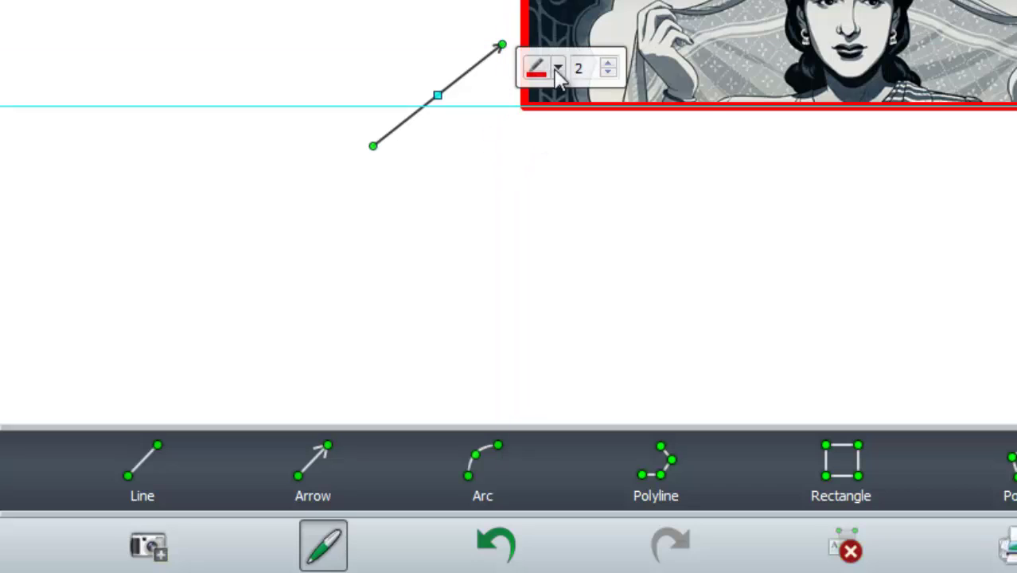
Set the arrow's line width to 8 and colour it dark blue
click(608, 65)
click(607, 65)
click(608, 65)
click(608, 64)
click(608, 64)
click(608, 65)
click(608, 64)
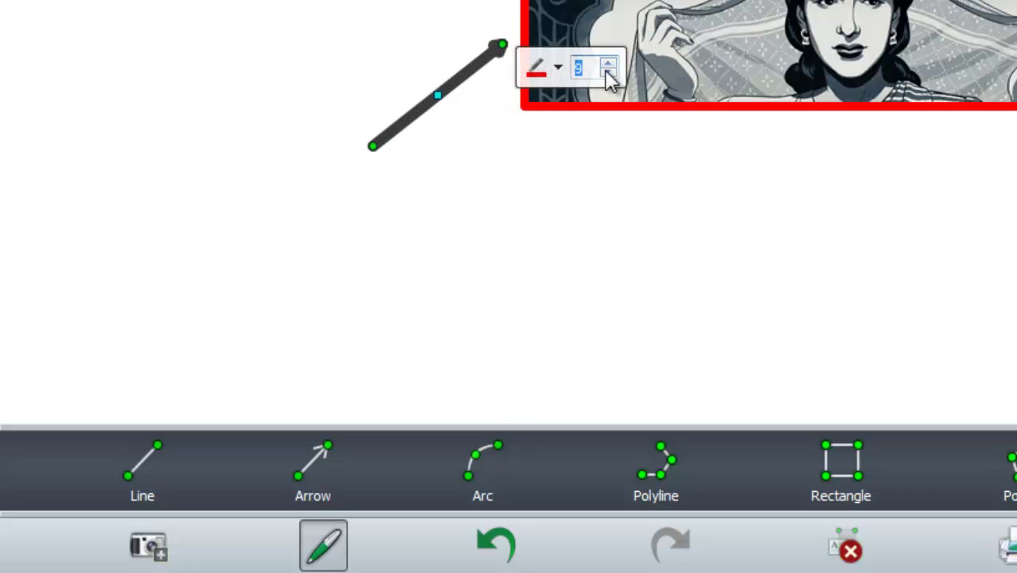
click(608, 73)
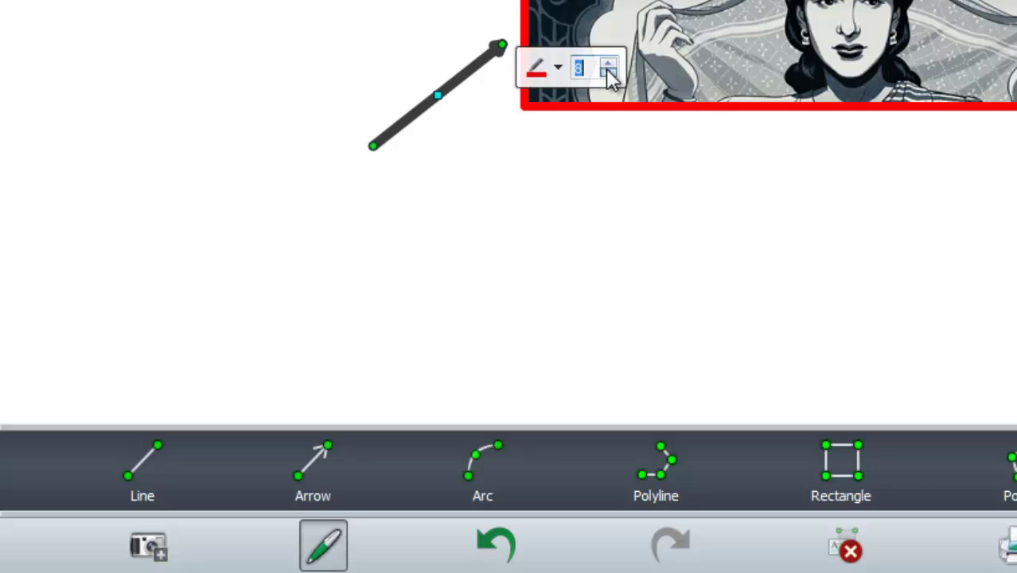
click(536, 73)
click(557, 69)
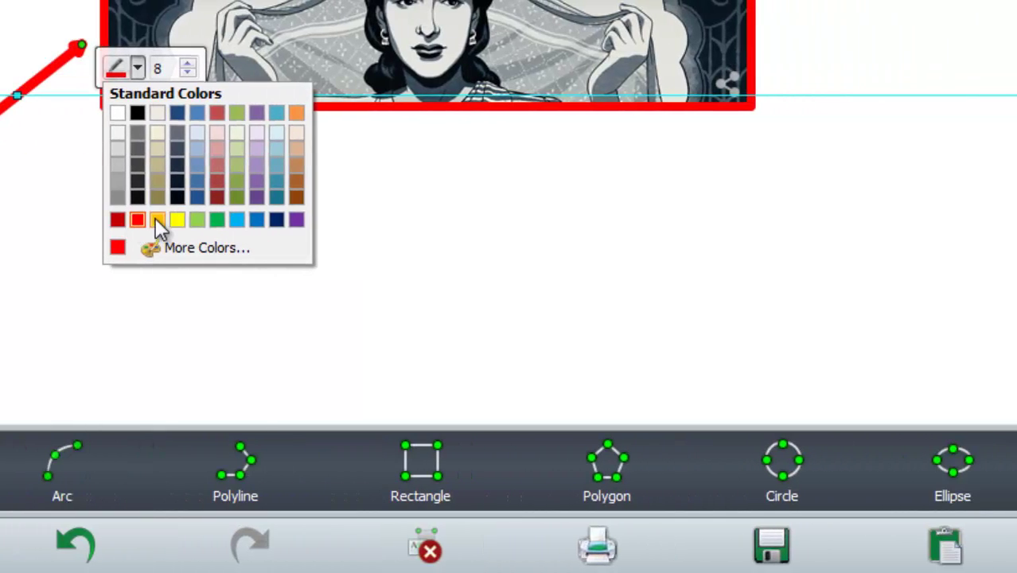
click(271, 223)
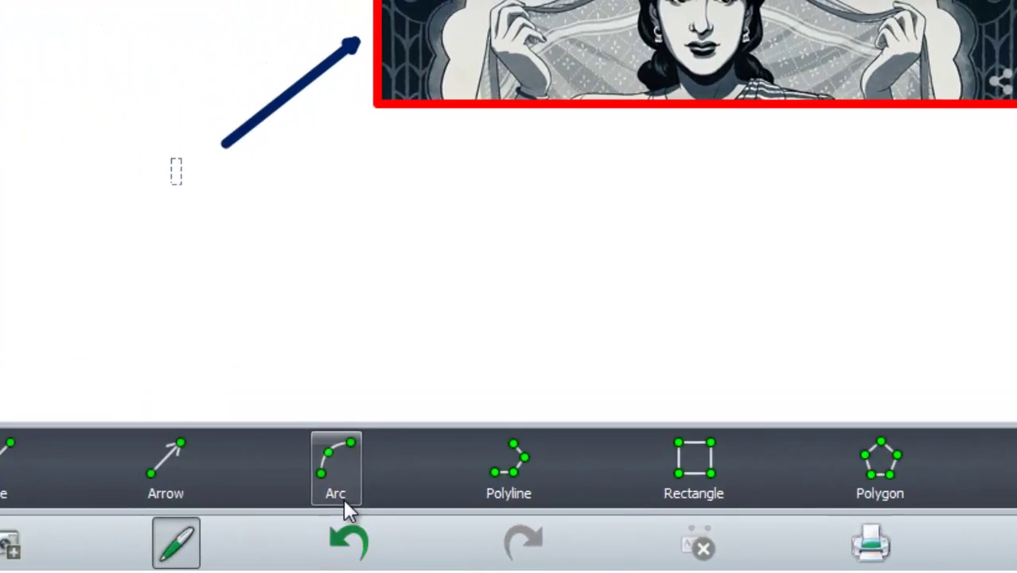
Add a caption reading "I lke Google's doodles"
text(Google )
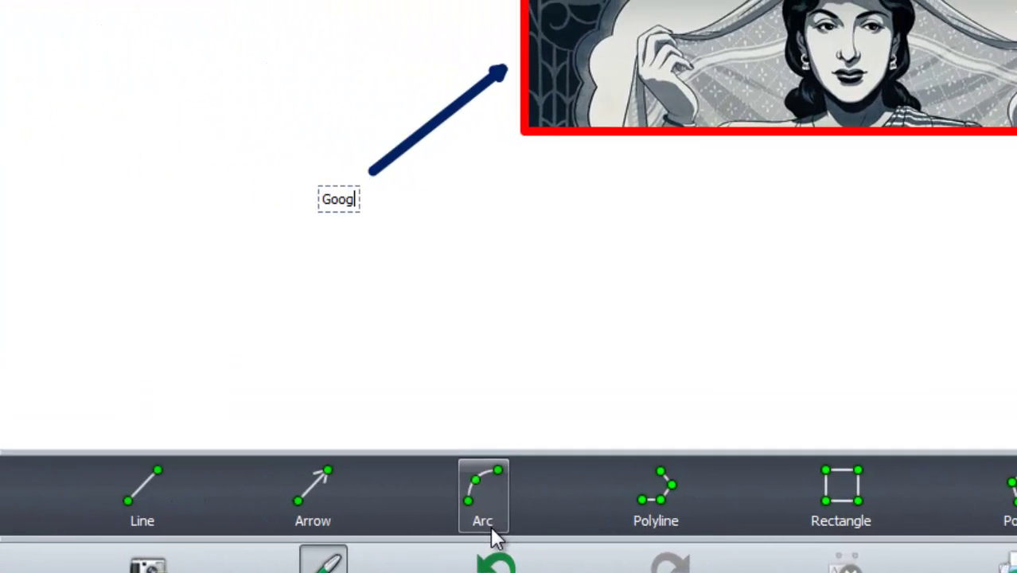
text(Doodle)
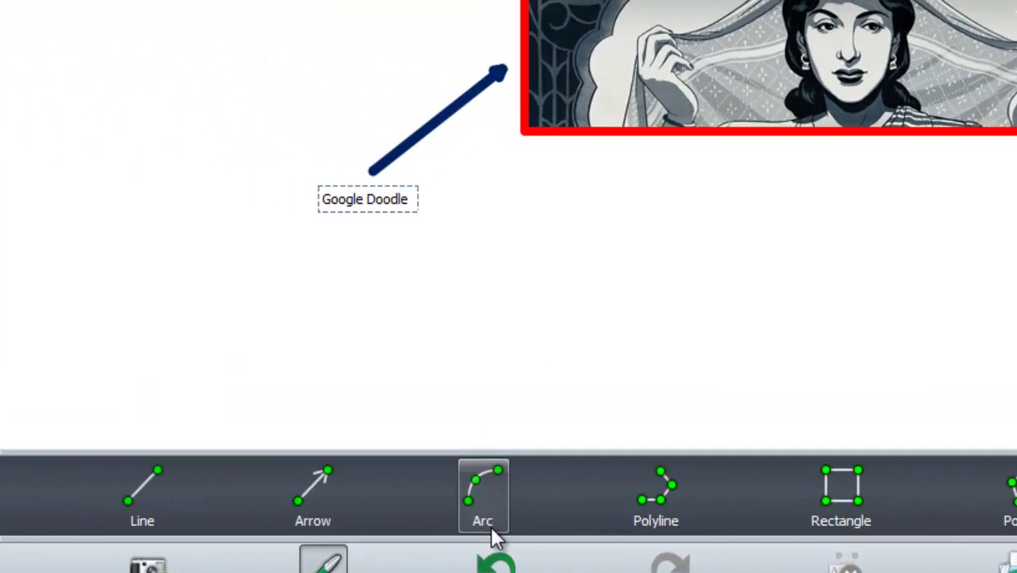
key(ctrl+z)
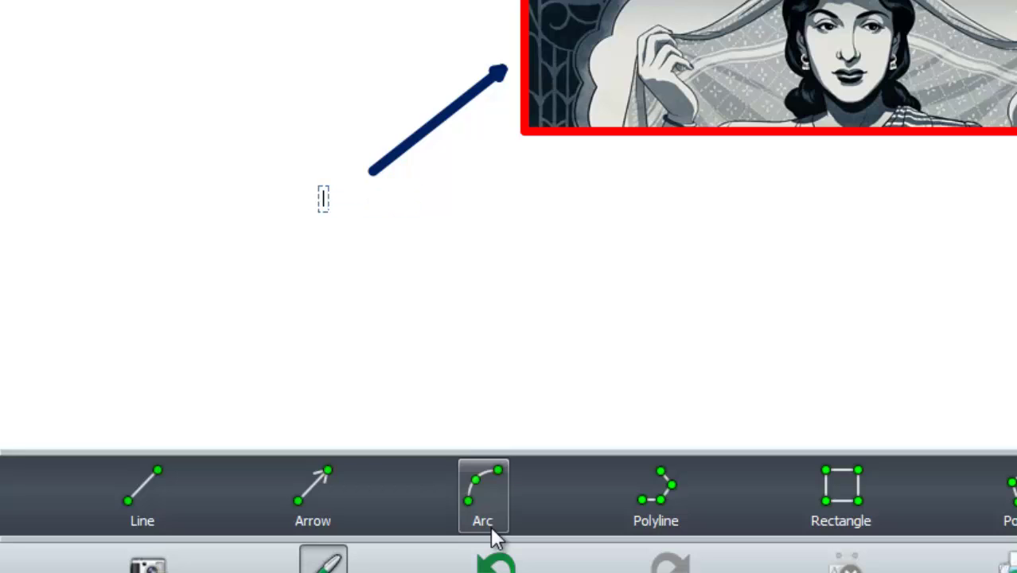
text(I lke Googl)
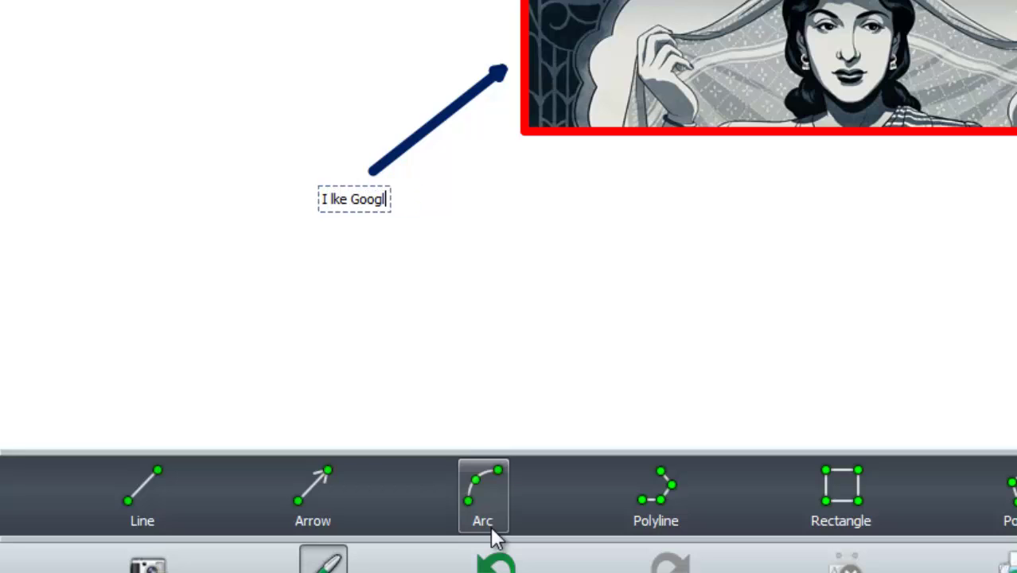
text(e's )
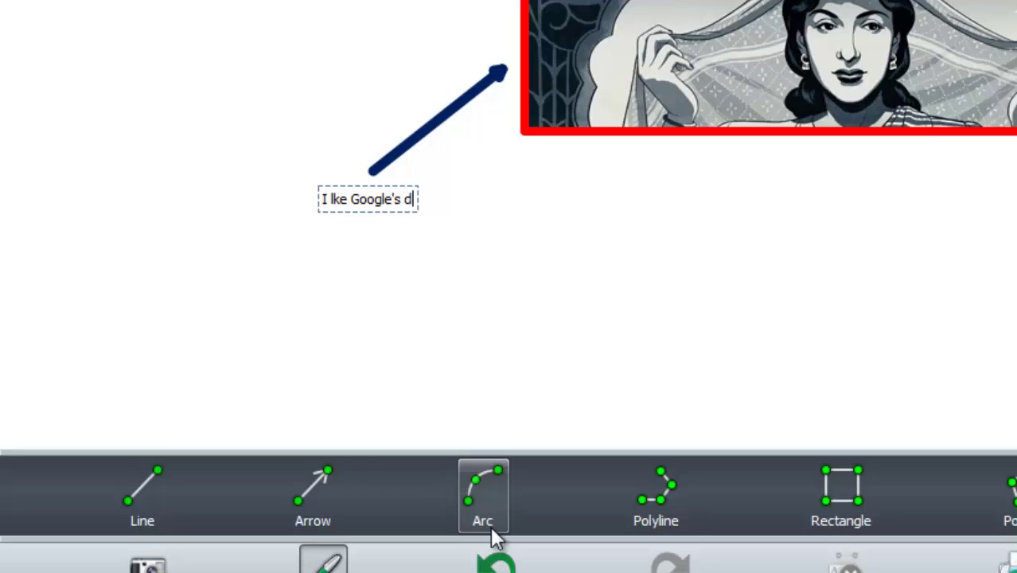
text(doodles)
click(336, 193)
Format the caption in red, size 14, Segoe UI Symbol font
click(373, 204)
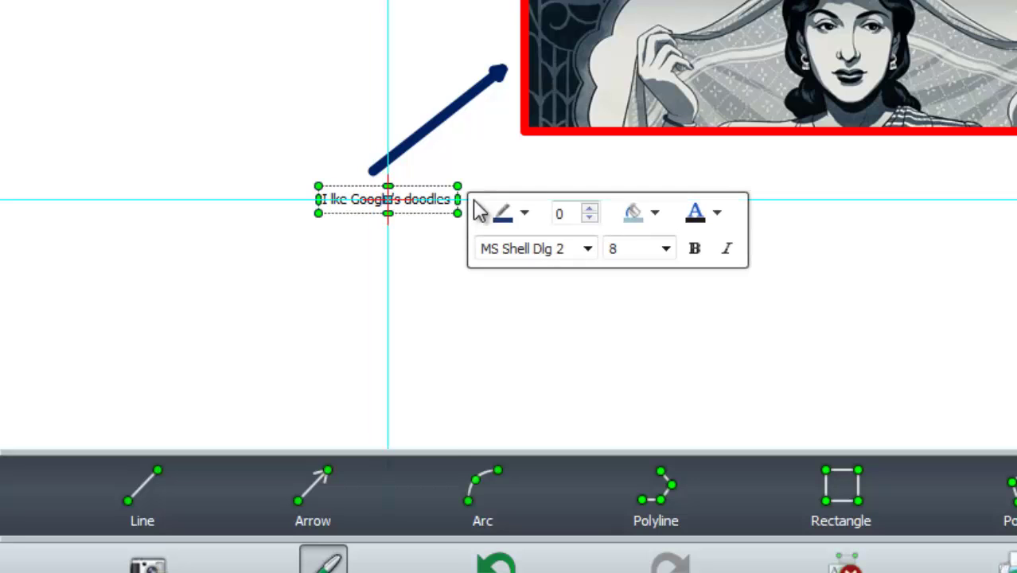
click(717, 213)
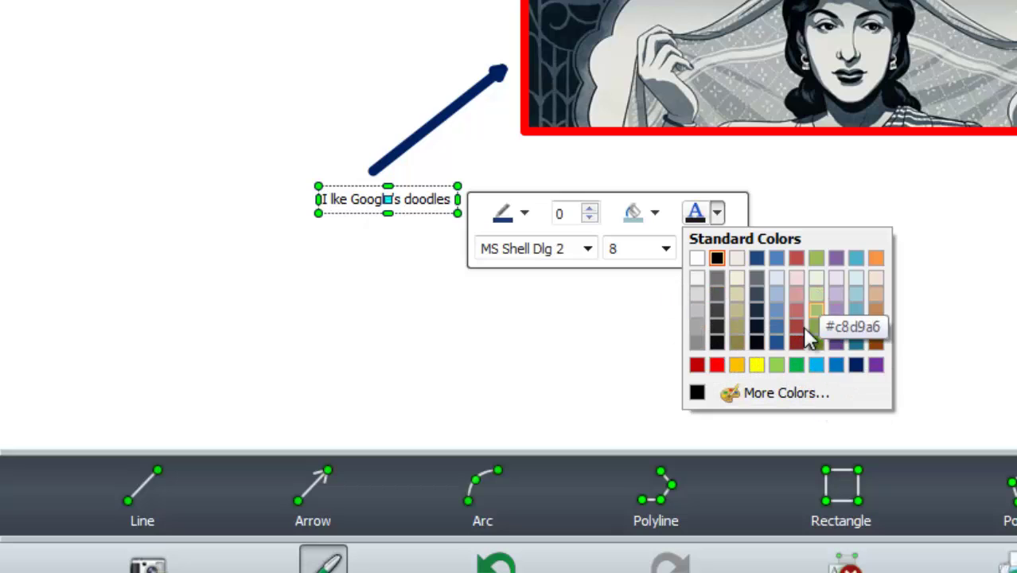
click(696, 365)
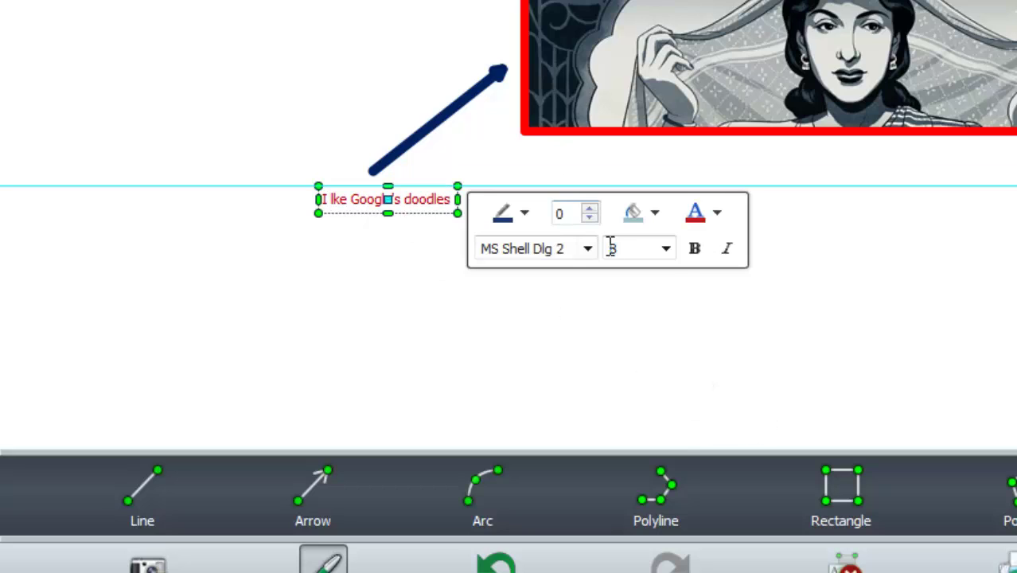
click(665, 249)
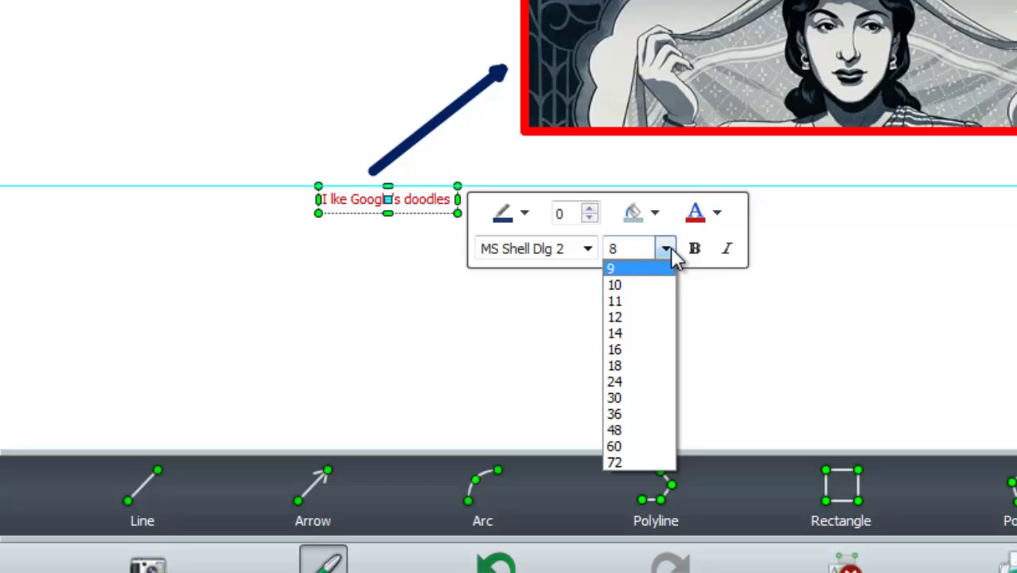
click(651, 344)
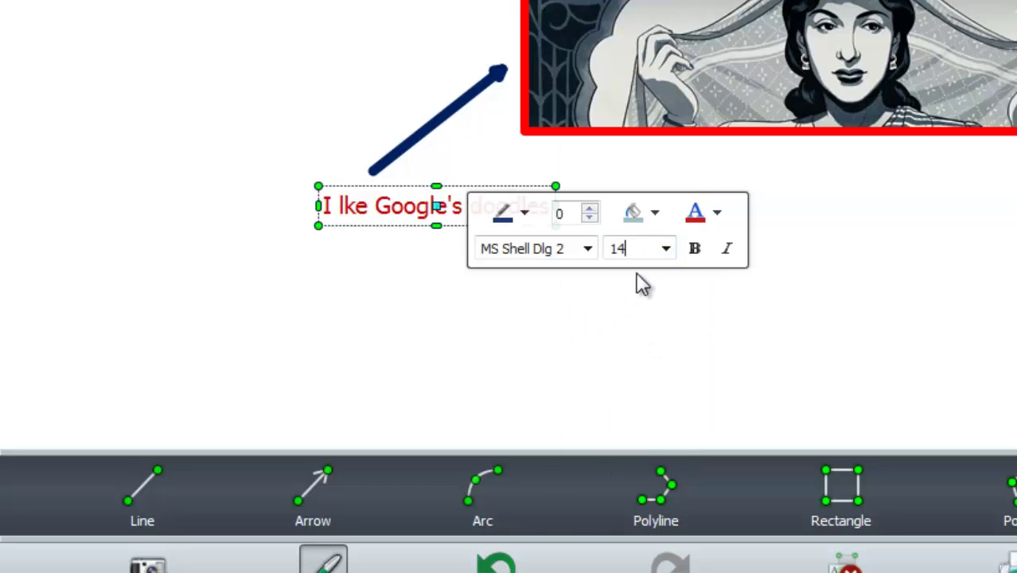
click(587, 248)
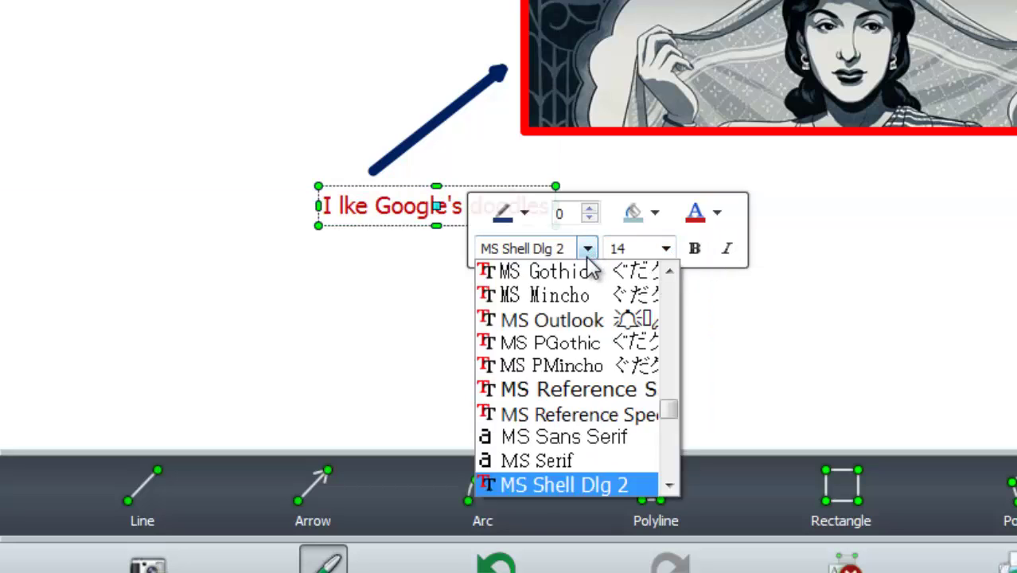
scroll(589, 374, down, 12)
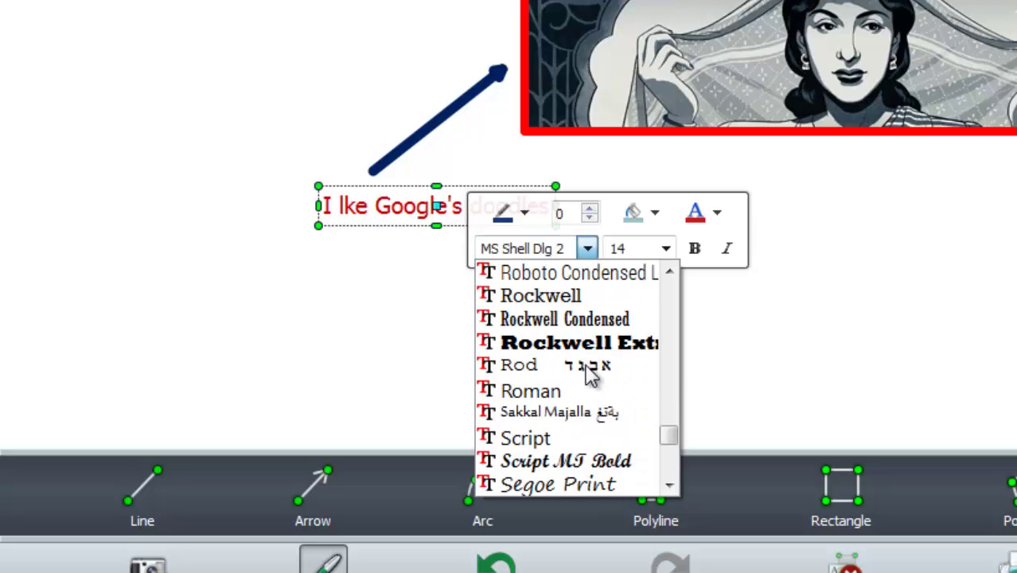
scroll(588, 374, down, 1)
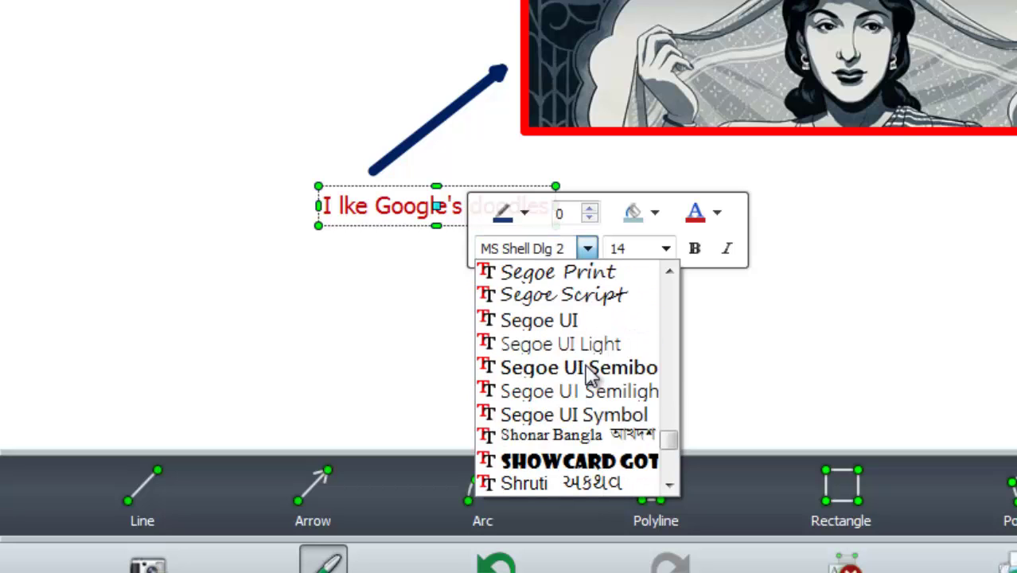
click(587, 414)
Move the caption left so it sits beneath the arrow's tail
click(526, 362)
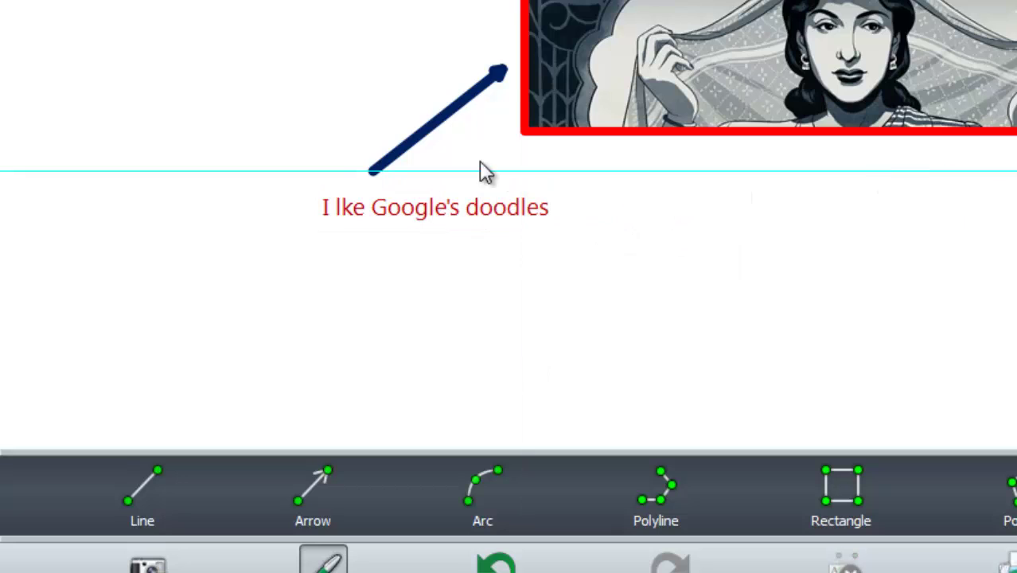
click(440, 208)
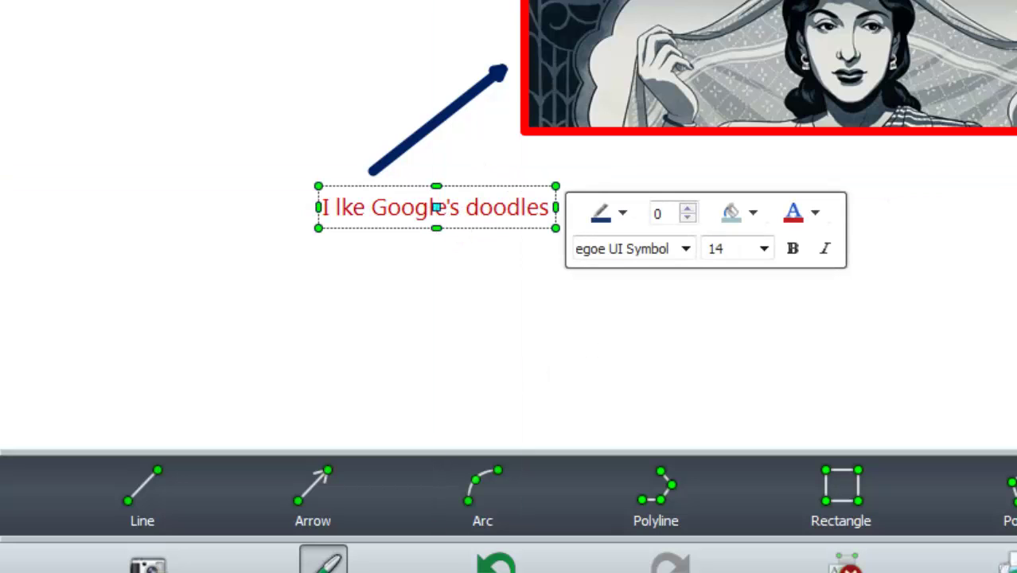
drag(436, 207, 356, 215)
Save the annotated capture to the Desktop as Snap 2015-06-01 at 00.44.03.png
click(415, 280)
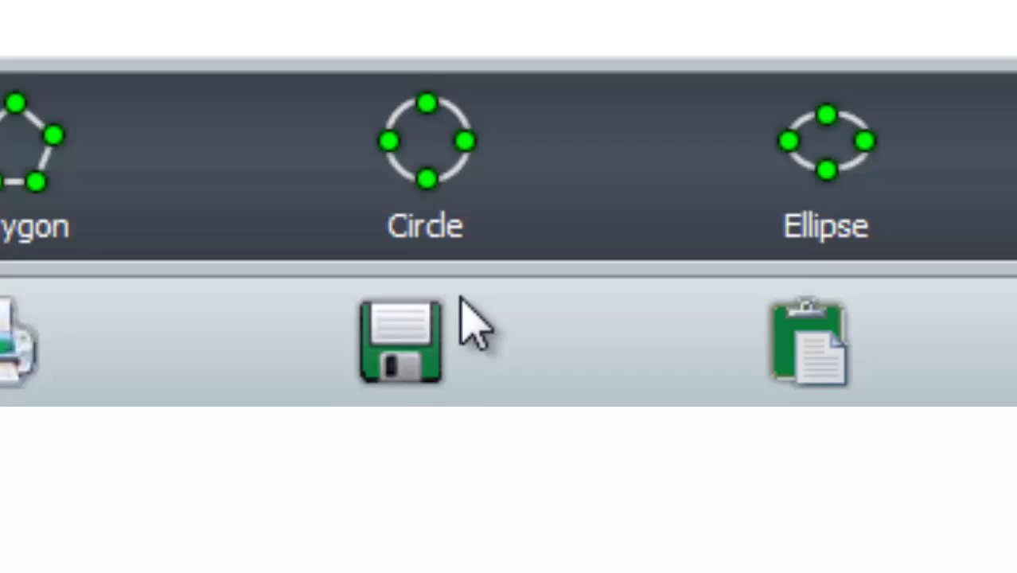
click(426, 354)
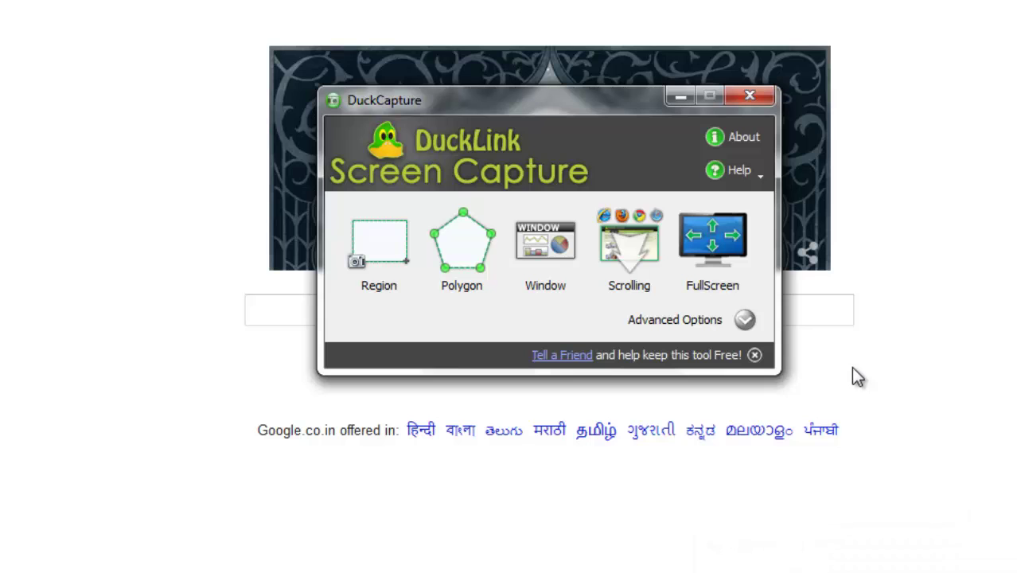
Check Advanced Options: keep PNG as the output file type, view hotkeys, return to General
click(743, 320)
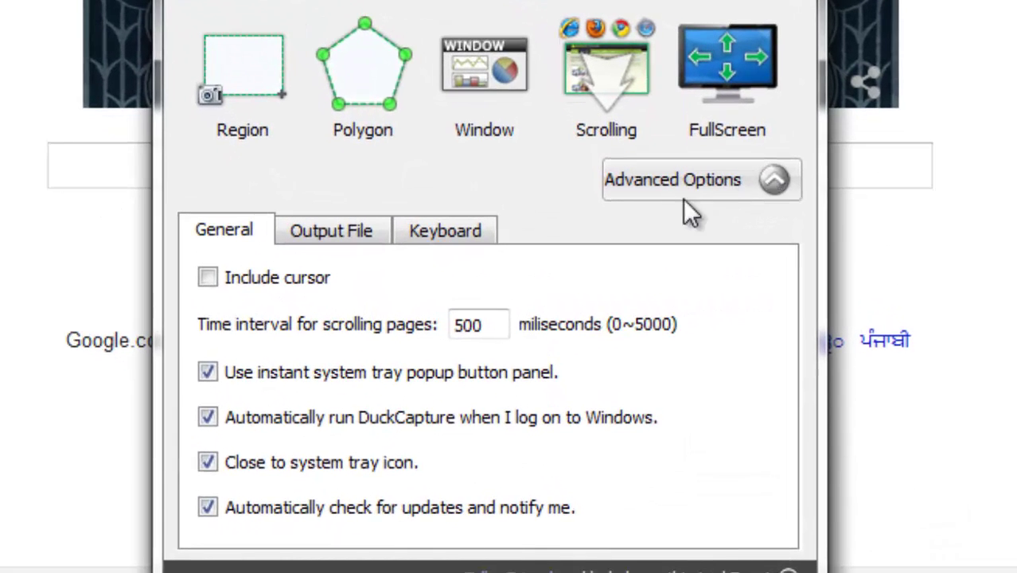
click(369, 240)
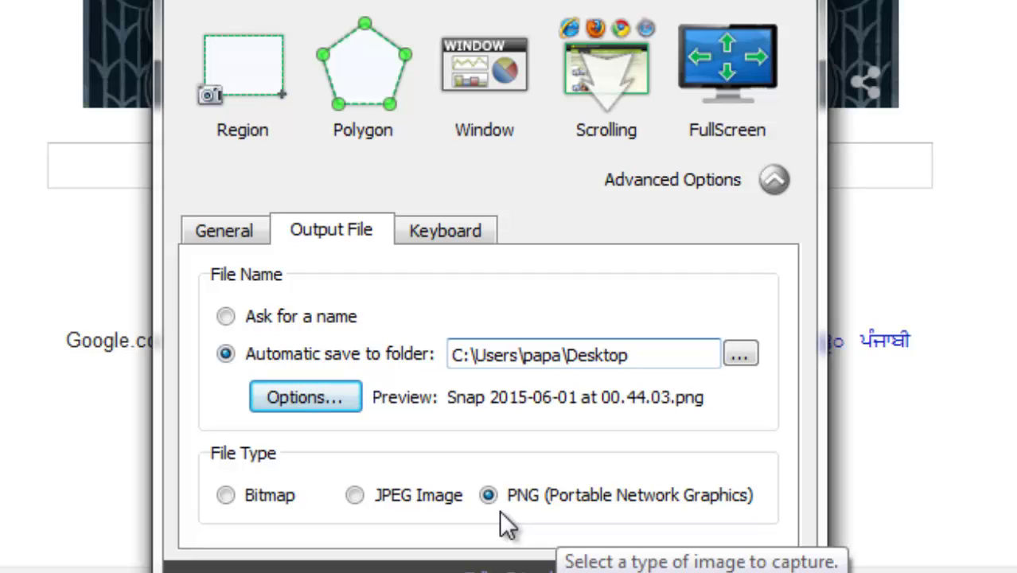
click(355, 498)
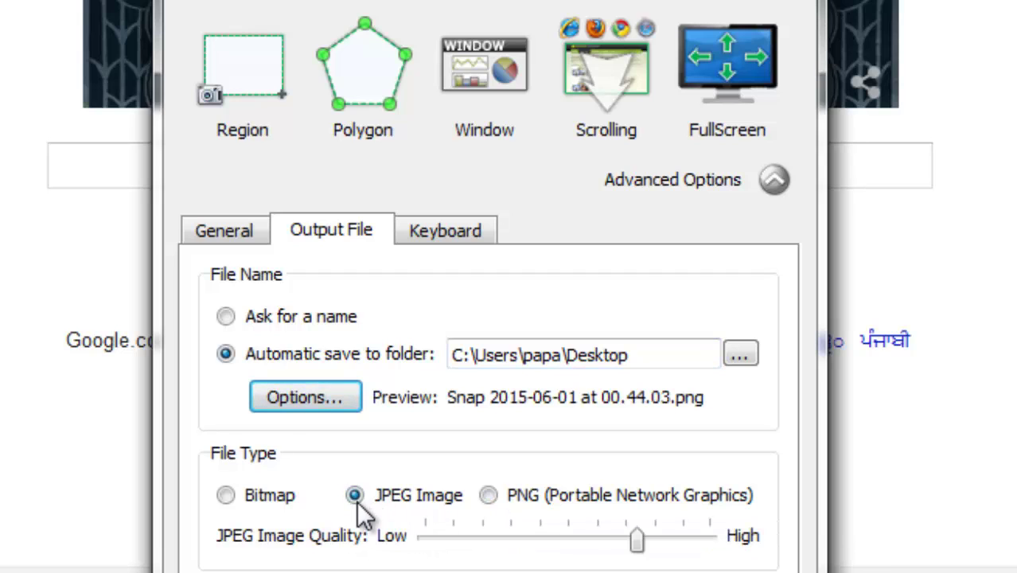
click(488, 496)
click(442, 232)
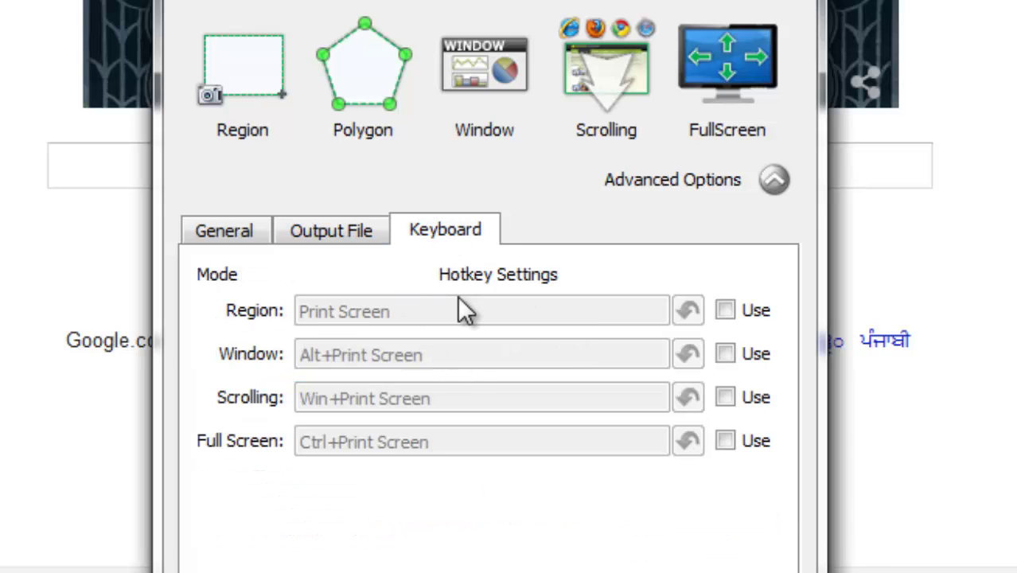
click(231, 229)
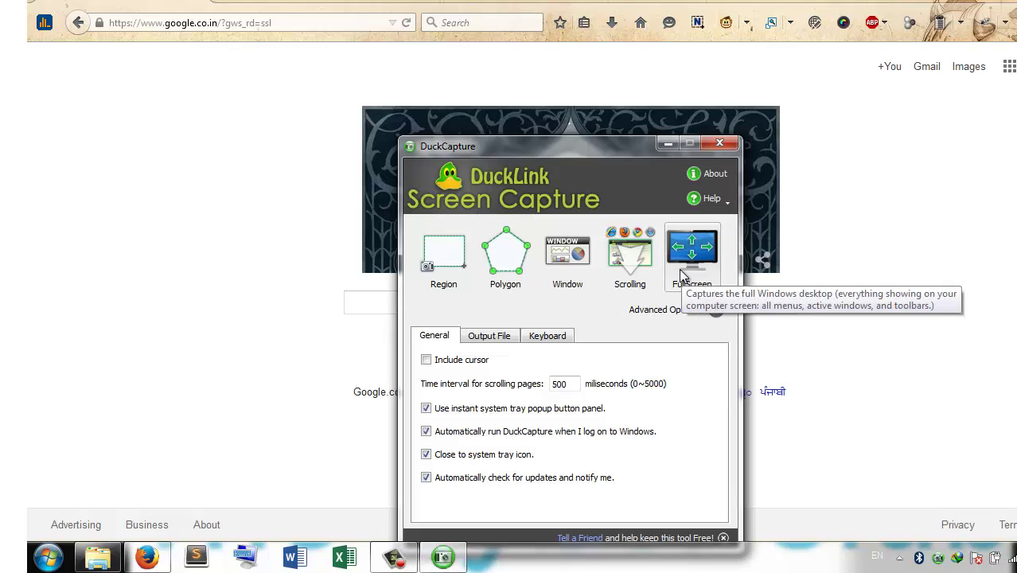
Capture a slanted polygon region over the Google doodle by placing its corners
click(511, 273)
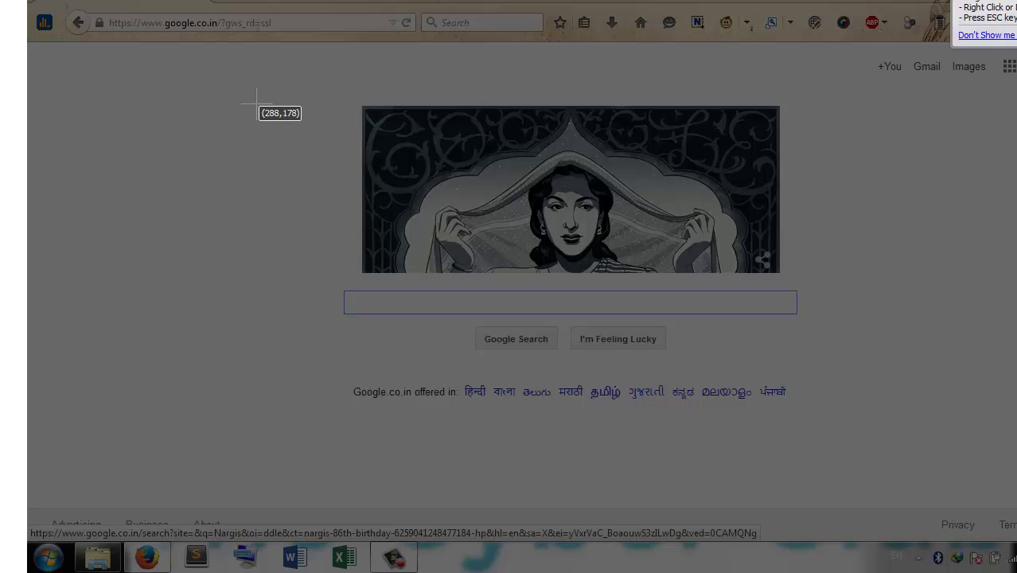
click(256, 103)
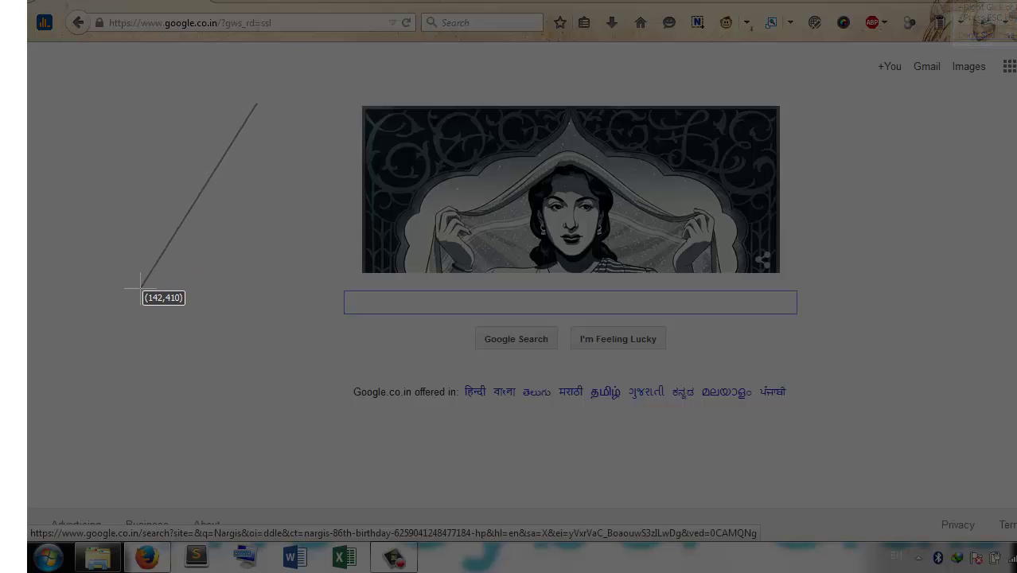
click(141, 288)
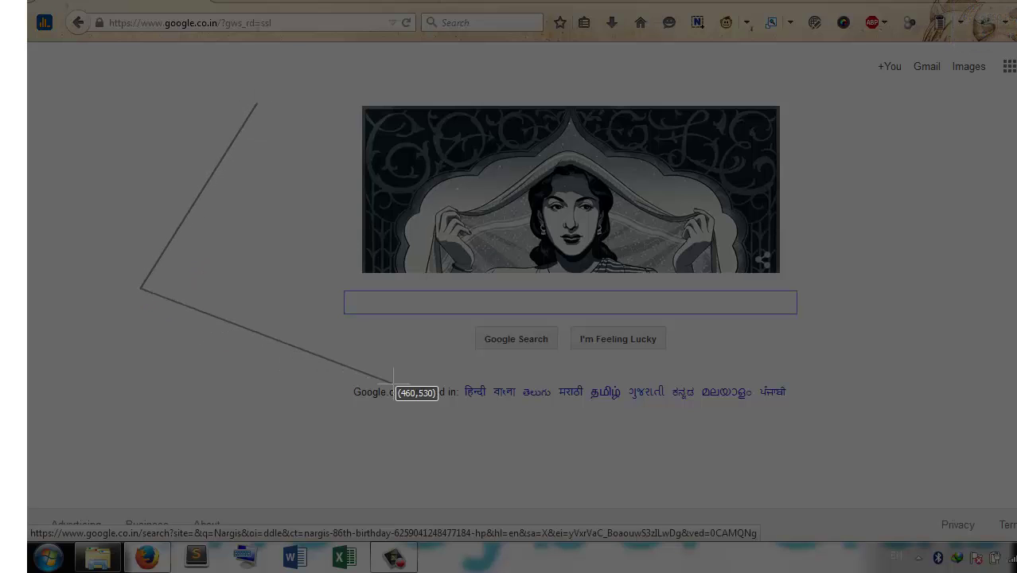
click(441, 413)
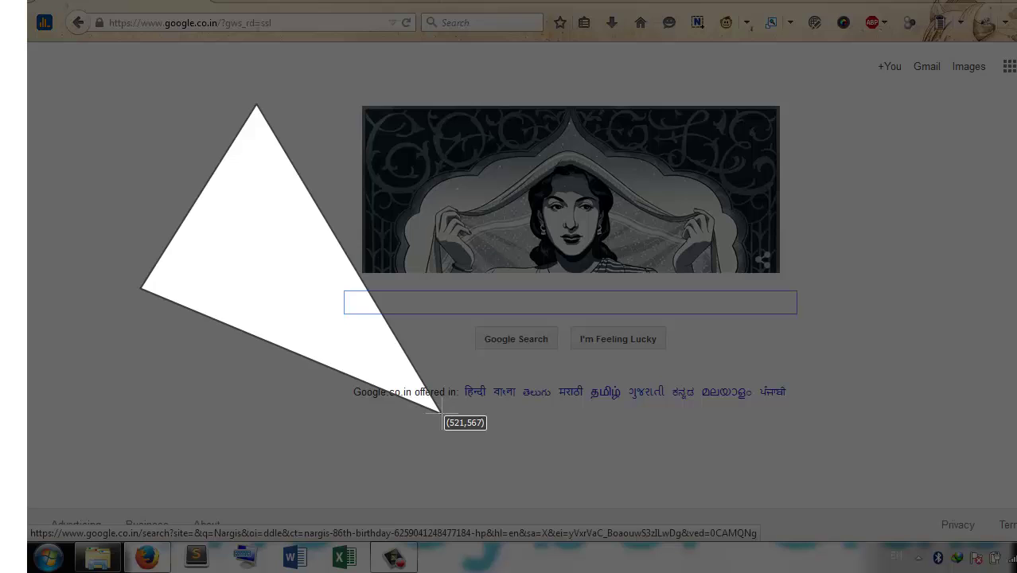
click(672, 88)
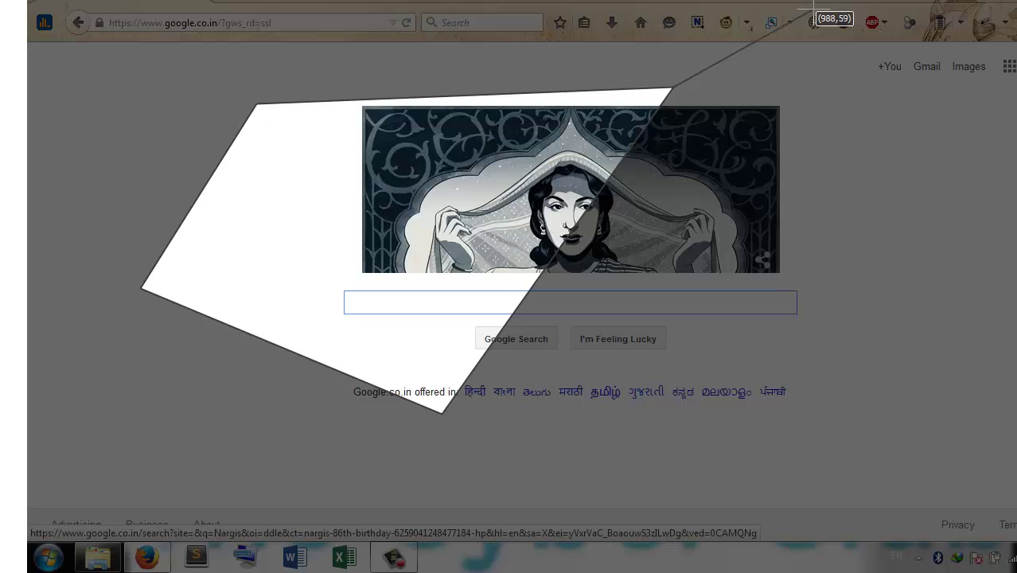
click(256, 103)
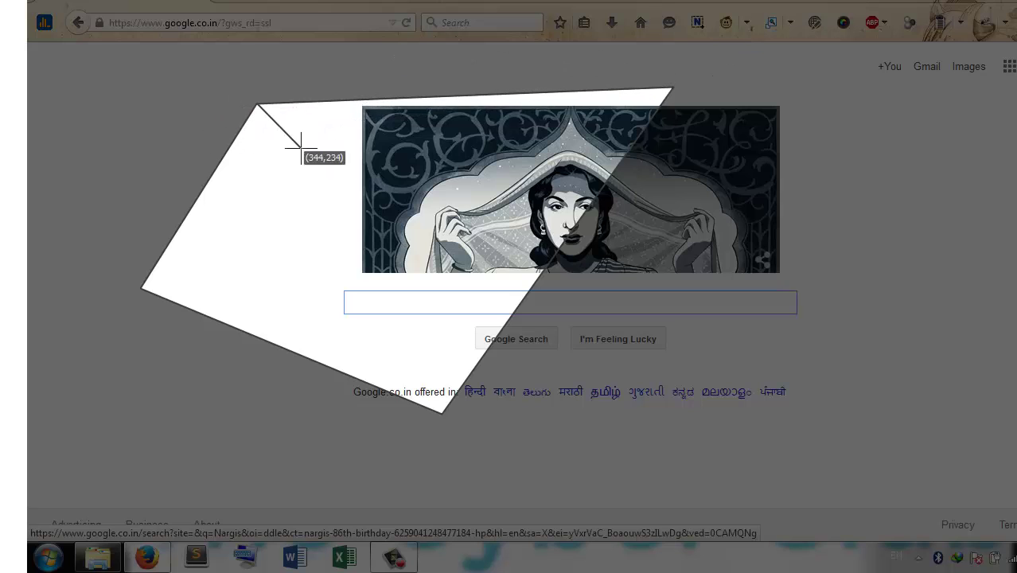
double_click(265, 149)
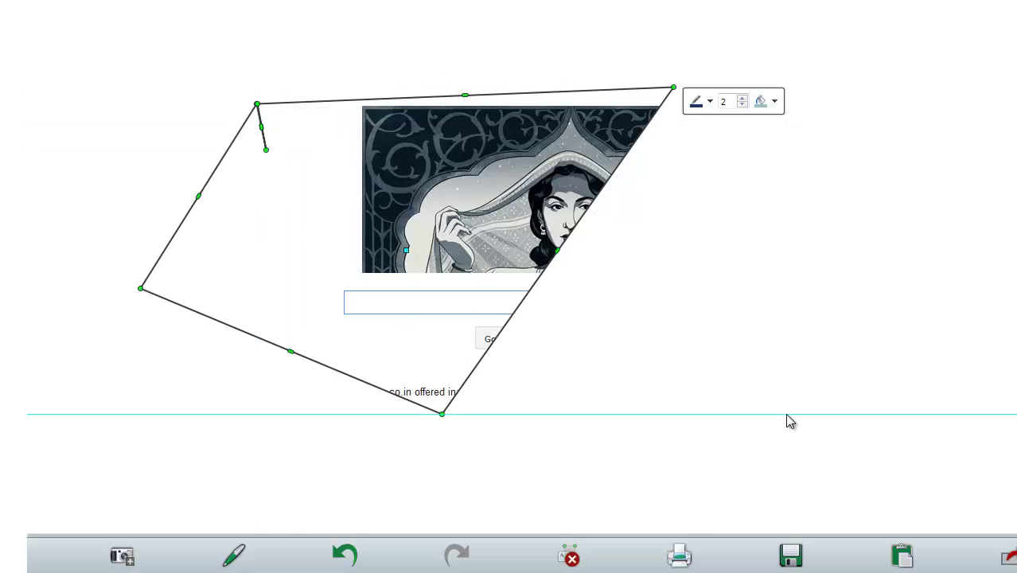
Save the previous capture as a PNG, then capture an inverted triangle over the doodle and search box
click(790, 557)
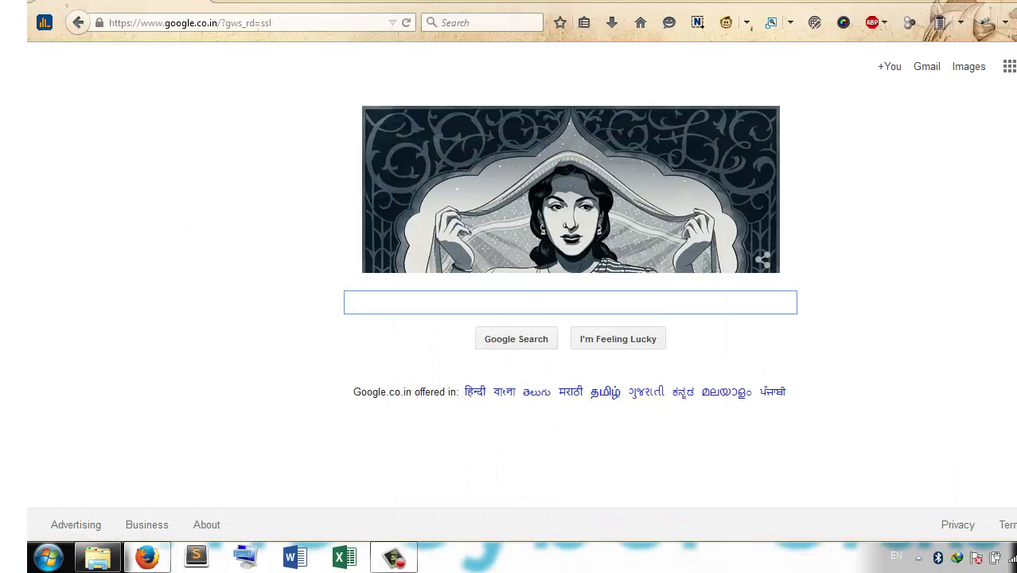
key(Print)
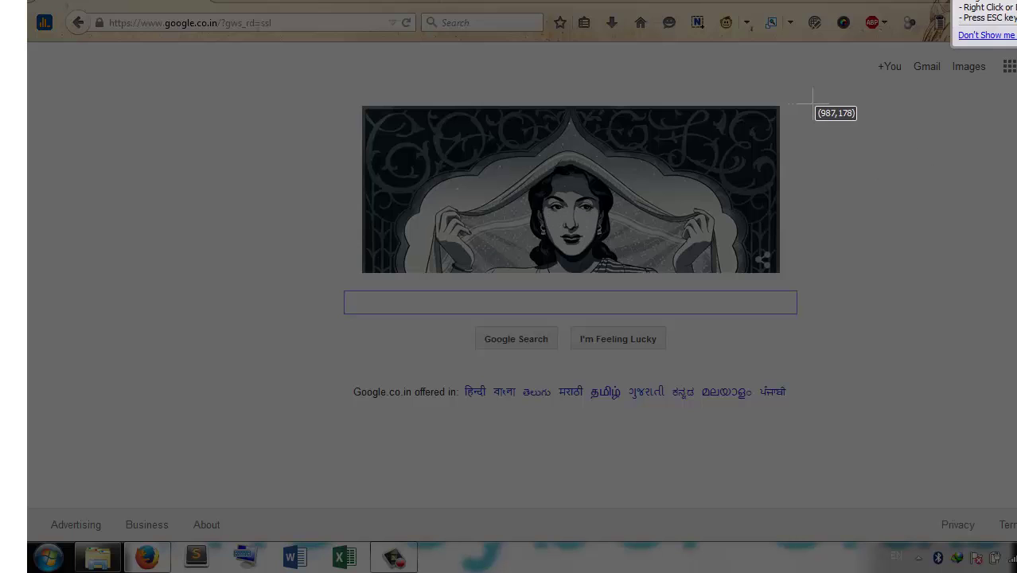
click(837, 95)
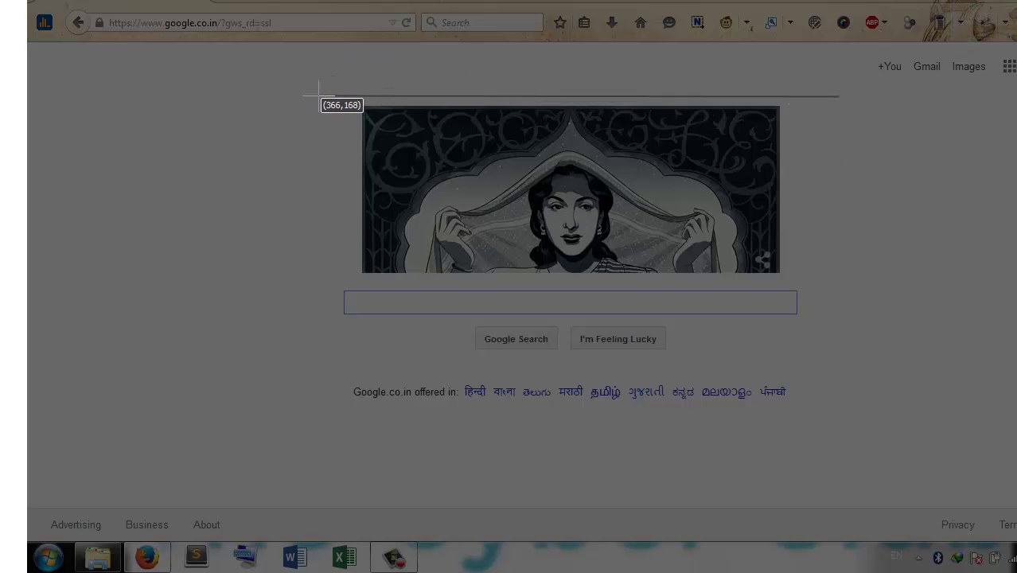
click(319, 97)
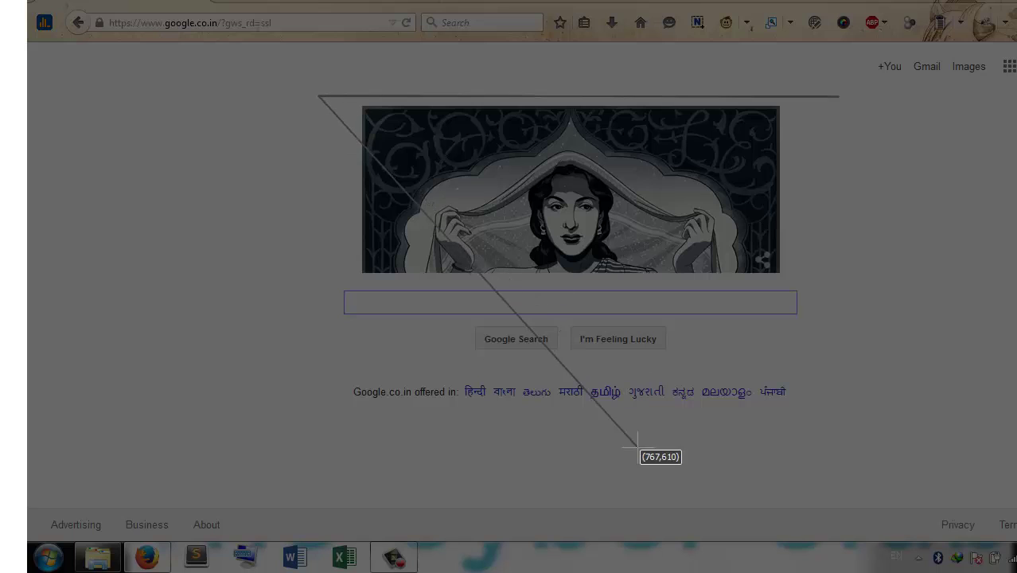
click(590, 470)
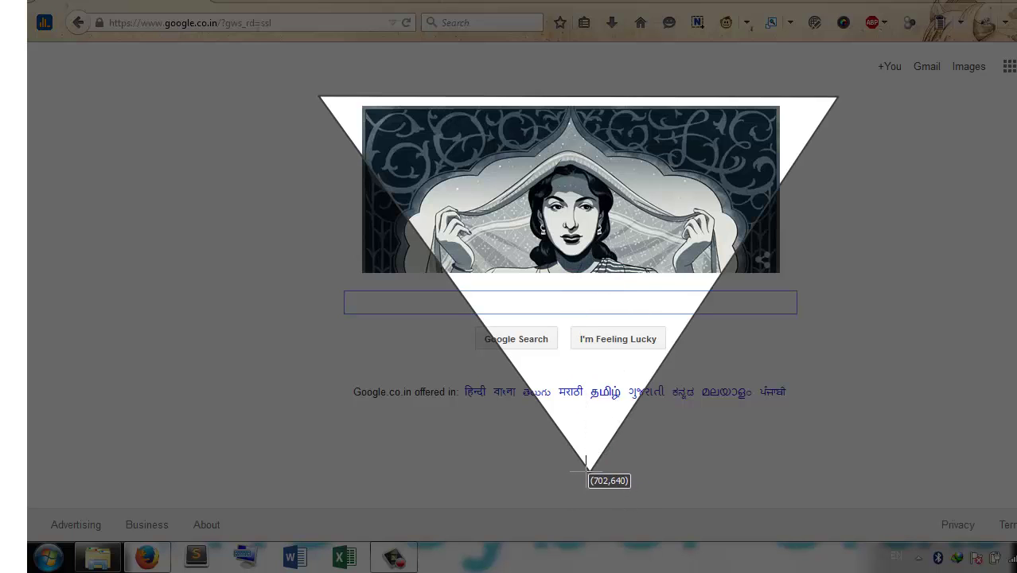
click(588, 470)
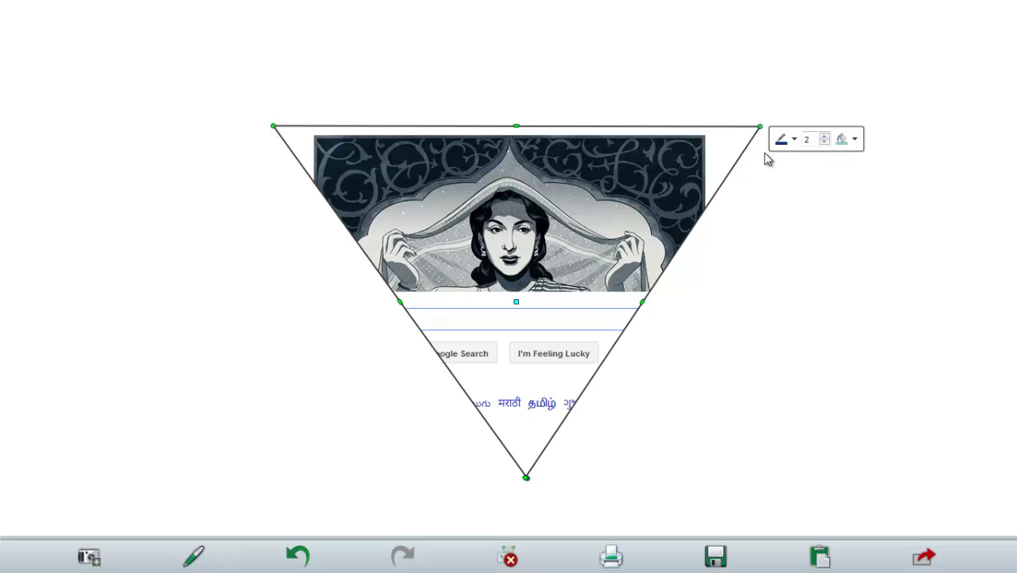
Save the triangle capture as a PNG and capture a rectangle around just the Google doodle
click(713, 557)
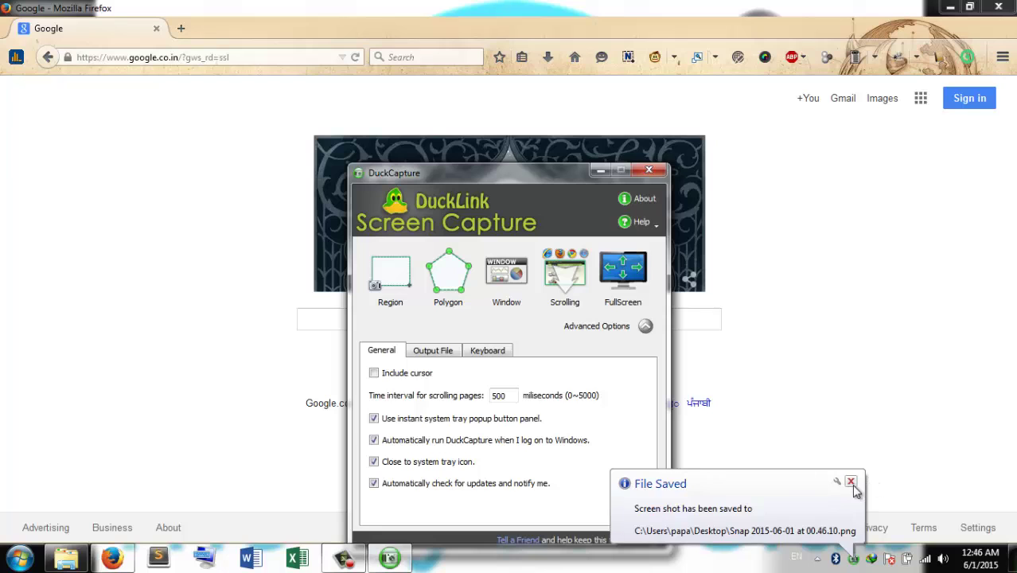
click(851, 483)
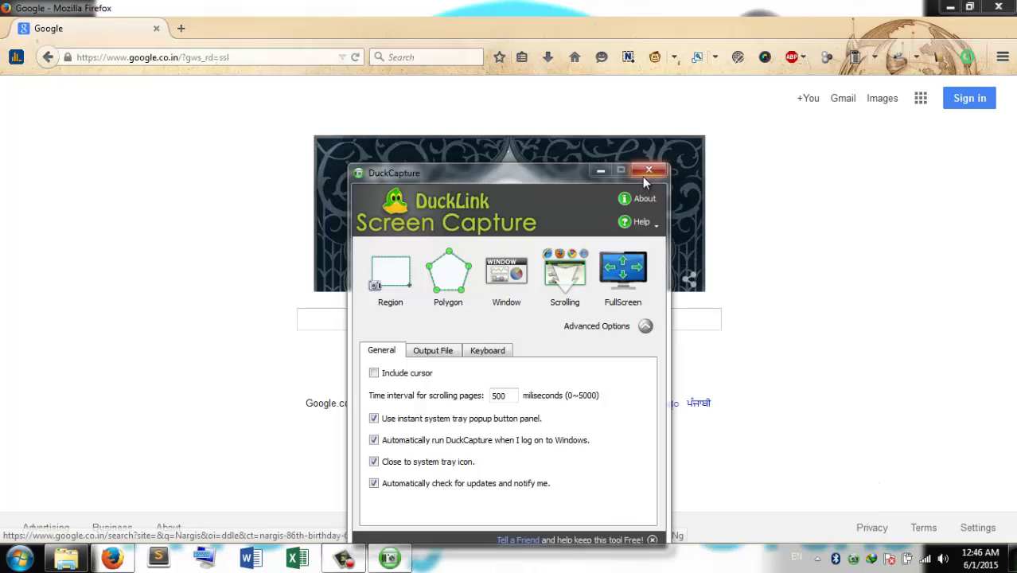
click(390, 280)
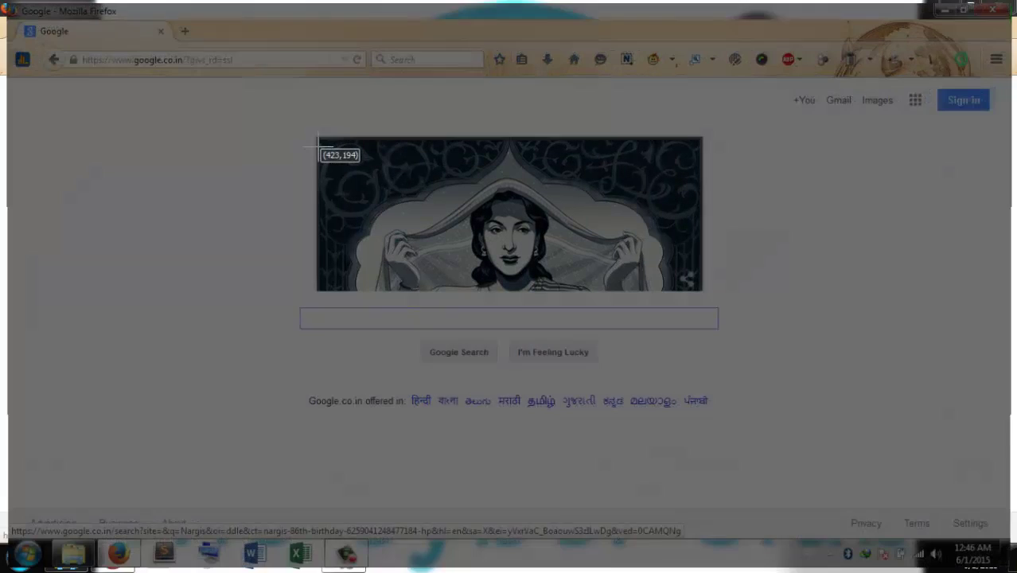
mouse_move(317, 137)
mouse_down()
mouse_move(452, 258)
mouse_move(638, 272)
mouse_move(707, 292)
mouse_up()
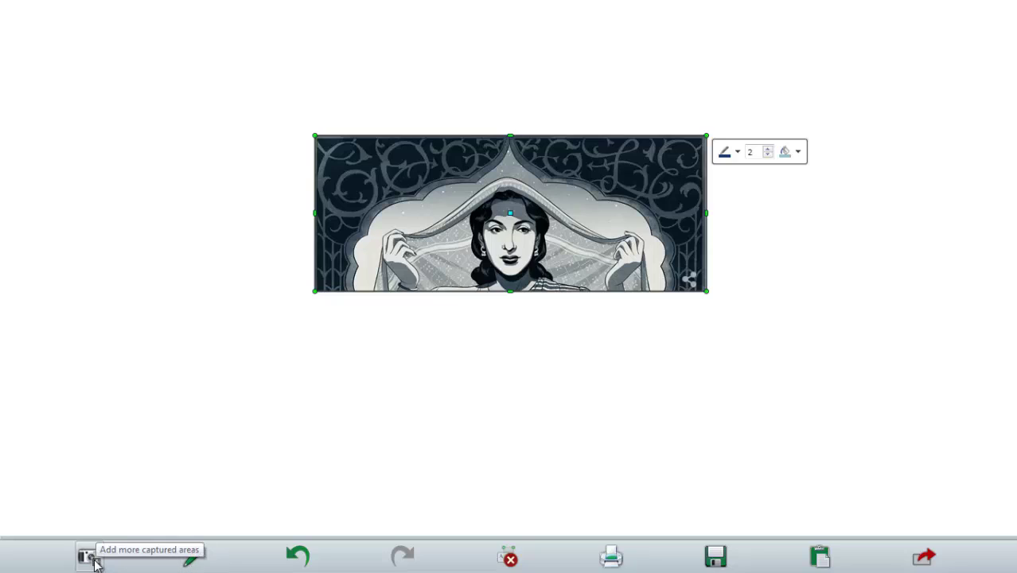
Draw a rectangle below the left half of the doodle
click(194, 557)
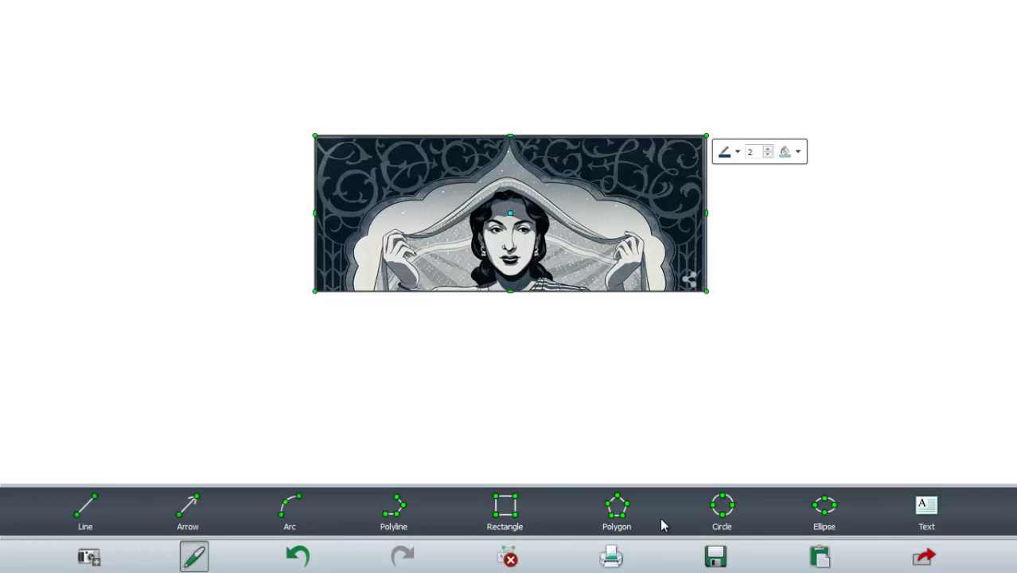
click(504, 513)
drag(349, 331, 443, 398)
Draw a four-cornered polygon below the doodle's right side
click(617, 510)
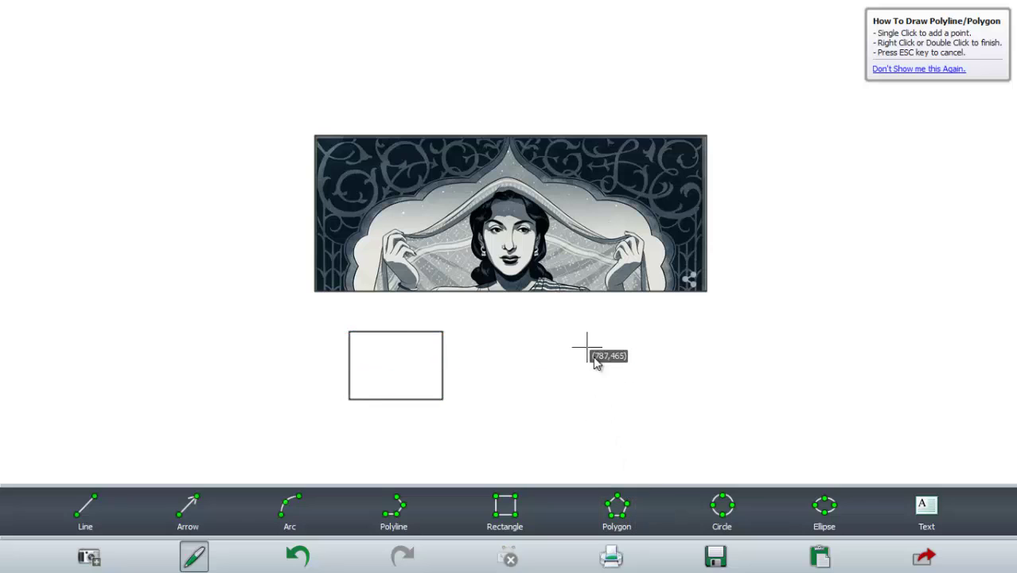
click(645, 395)
click(555, 350)
click(607, 324)
double_click(671, 324)
Draw a circle and move it to the left of the doodle
click(722, 509)
drag(203, 49, 239, 93)
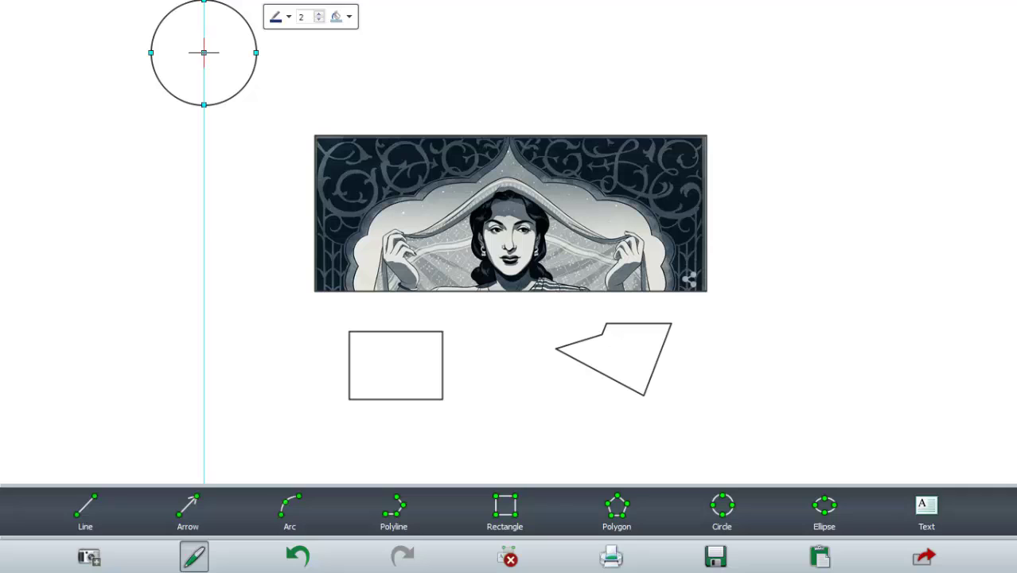
drag(204, 53, 205, 172)
click(261, 299)
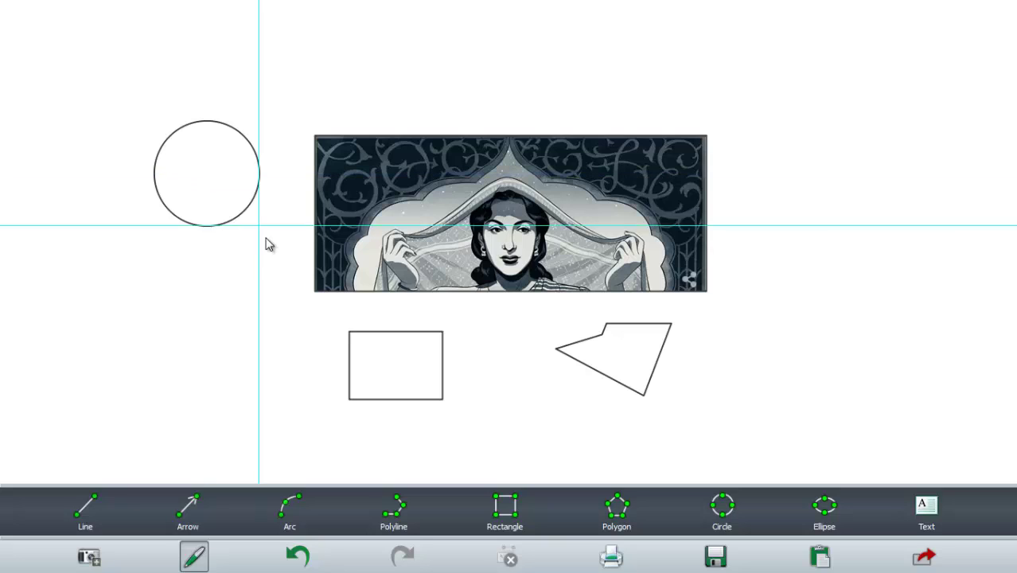
Draw an ellipse above the doodle's right end and place a text box beside the doodle
click(824, 509)
drag(820, 85, 698, 141)
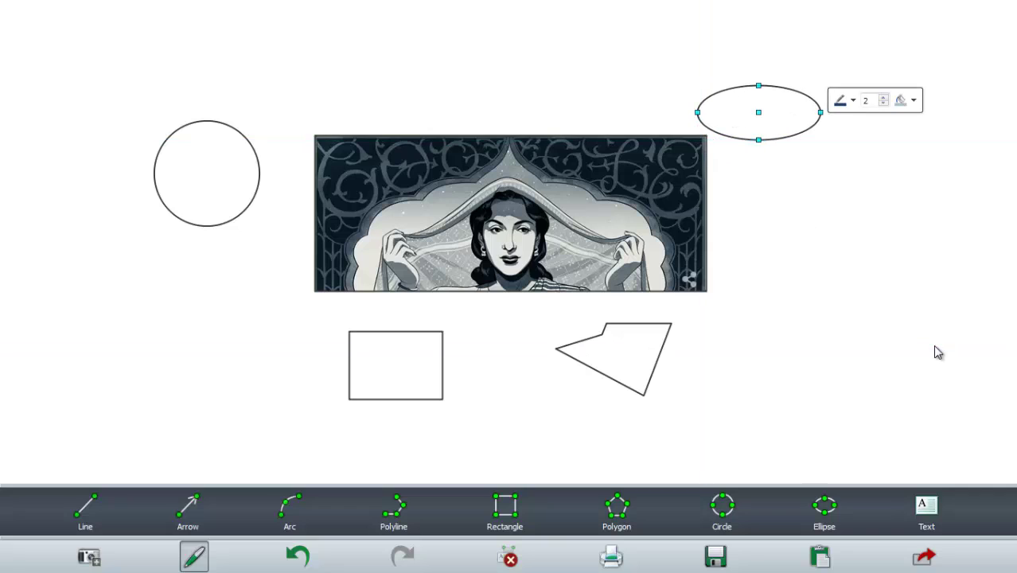
click(929, 517)
click(733, 296)
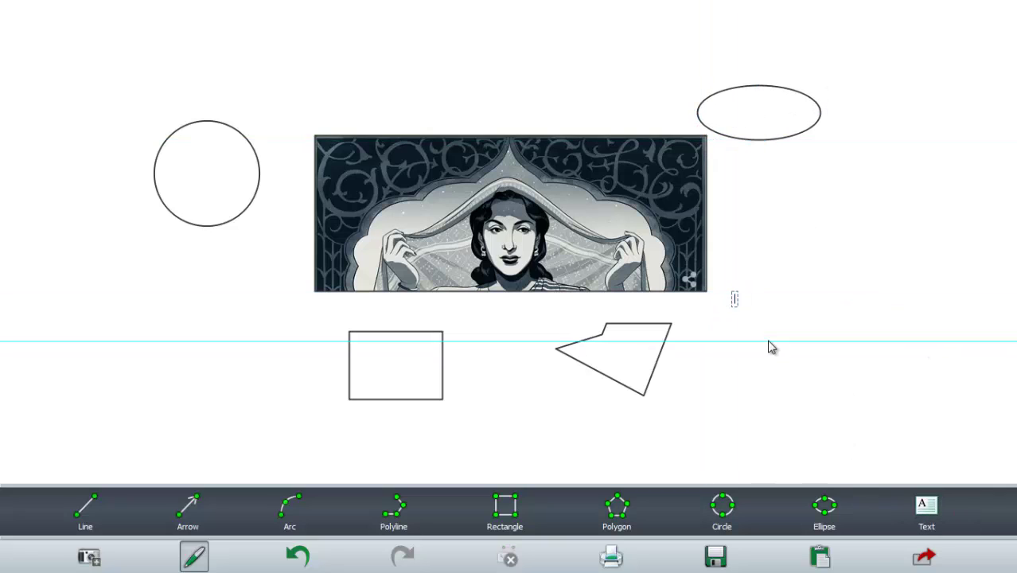
Enter the label 'The cyber Club' and save the annotated capture as a PNG to the desktop
text(The cyber Club)
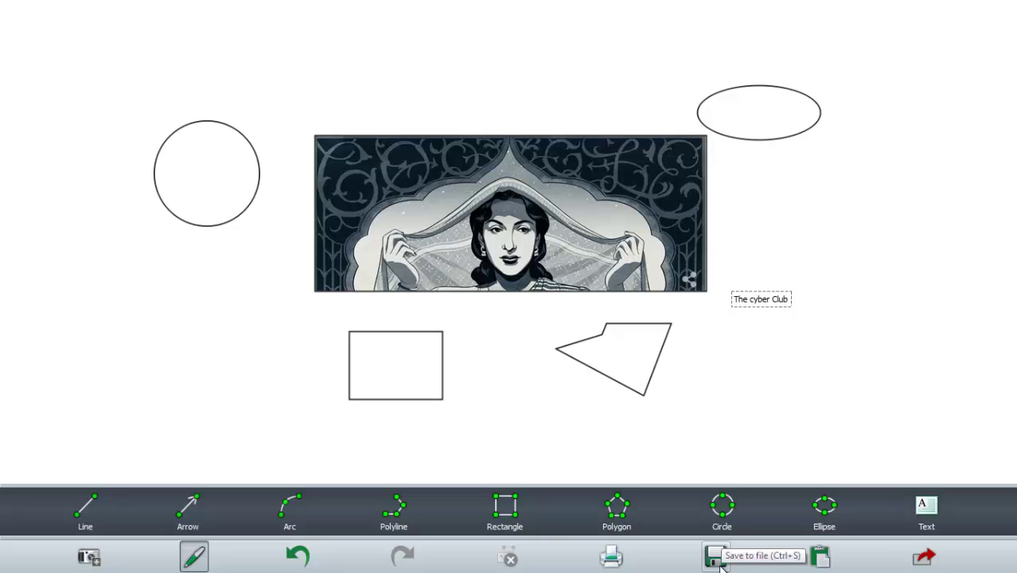
click(719, 564)
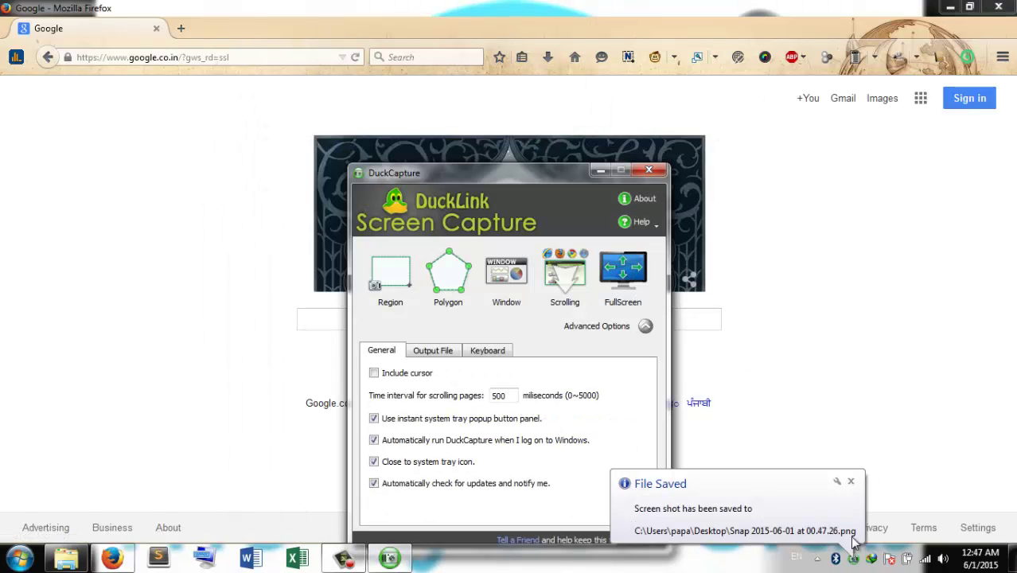
Dismiss the save notice, minimize DuckCapture, toggle the capture-mode panel, and bring up the recorder's Stop panel
click(850, 481)
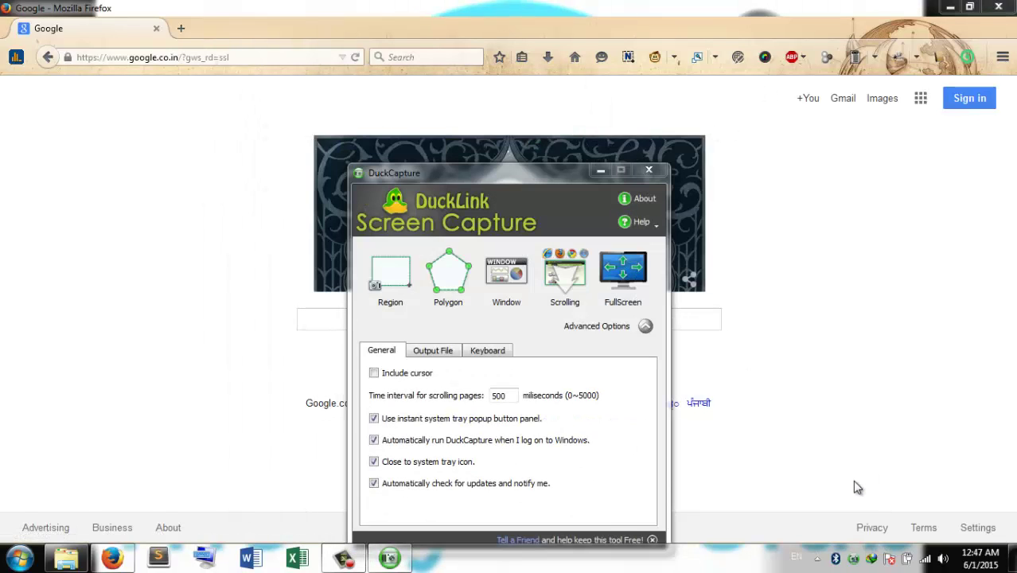
click(598, 171)
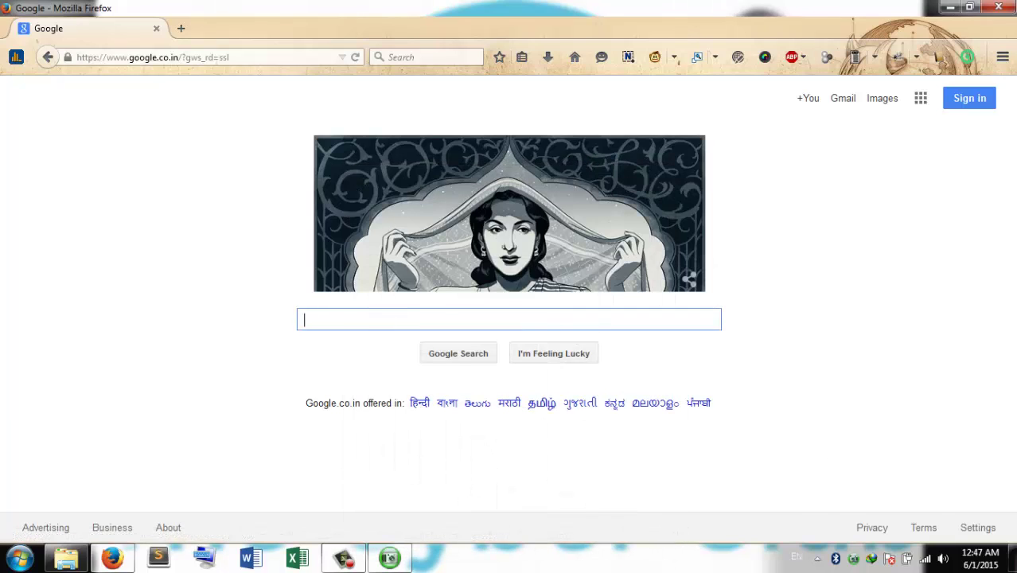
click(853, 559)
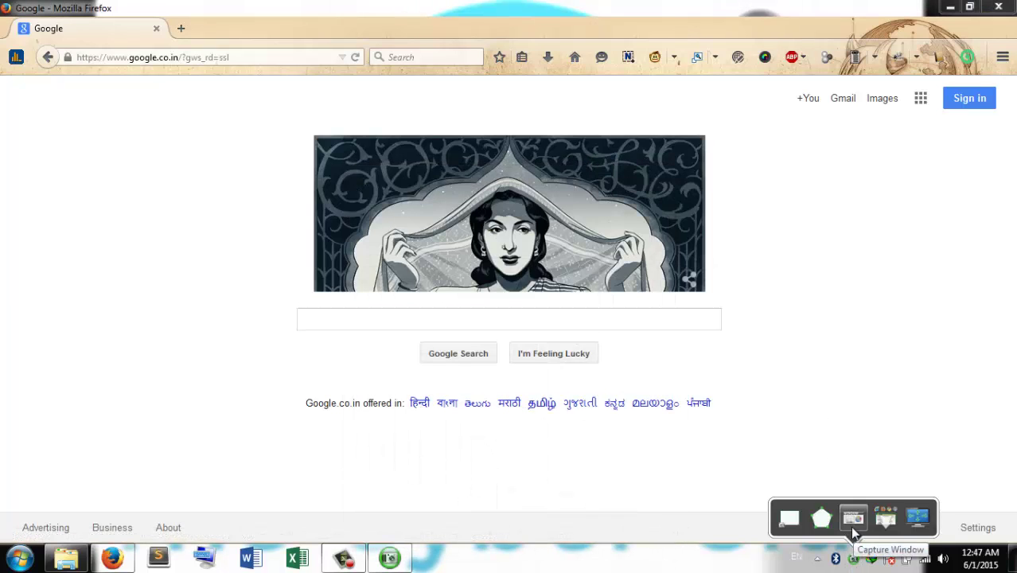
click(509, 450)
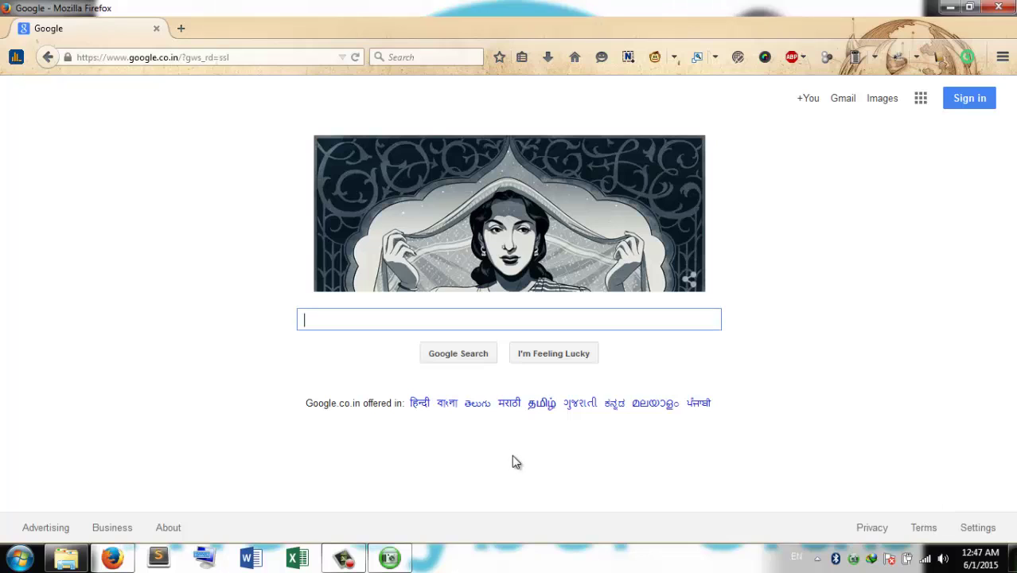
click(852, 559)
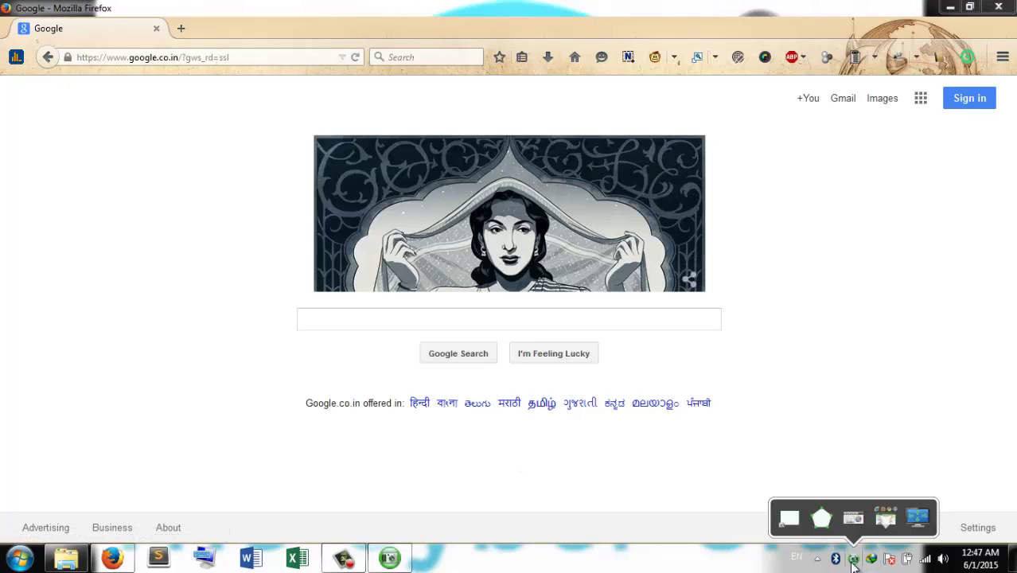
click(578, 447)
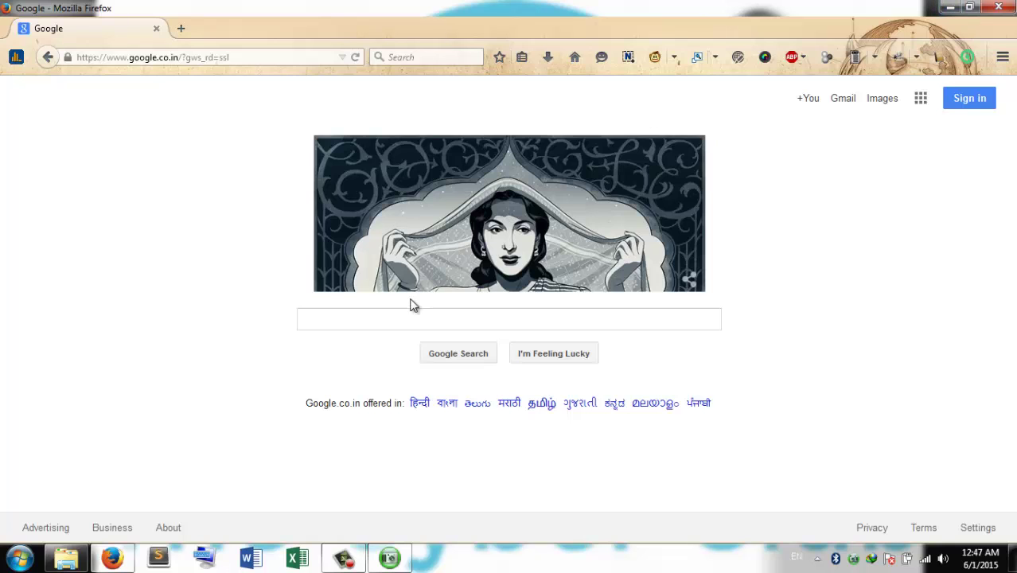
click(340, 559)
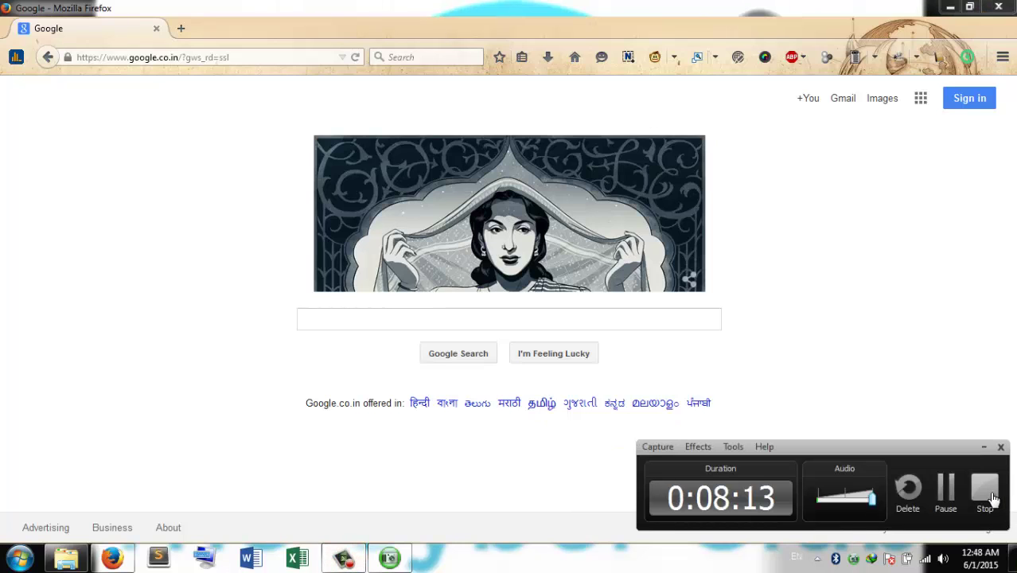